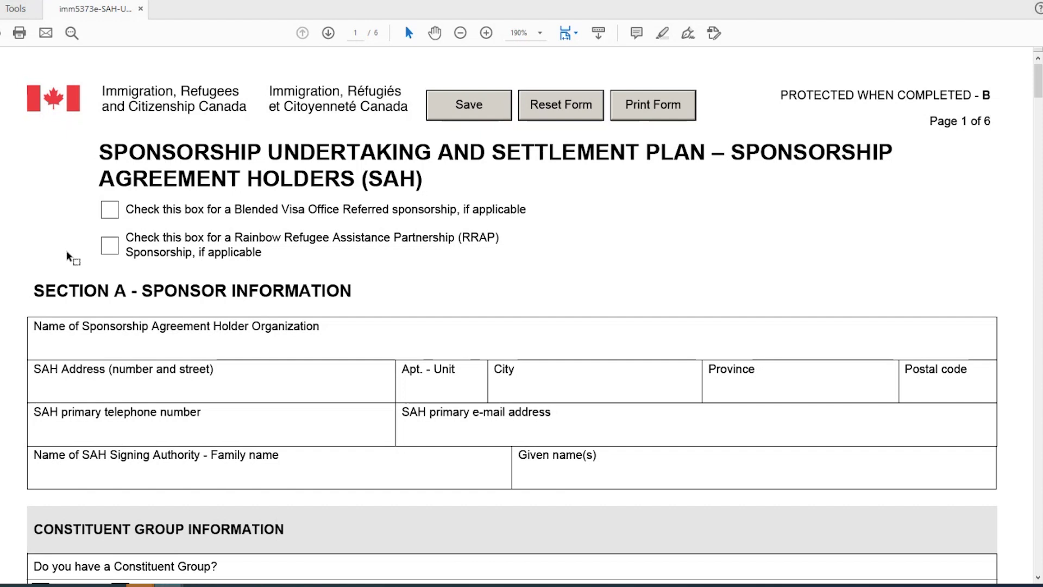
Try the Rainbow Refugee Assistance Partnership and Blended Visa Office Referred checkboxes and clear the selection.
{"action": "left_click", "coordinate": [110, 246]}
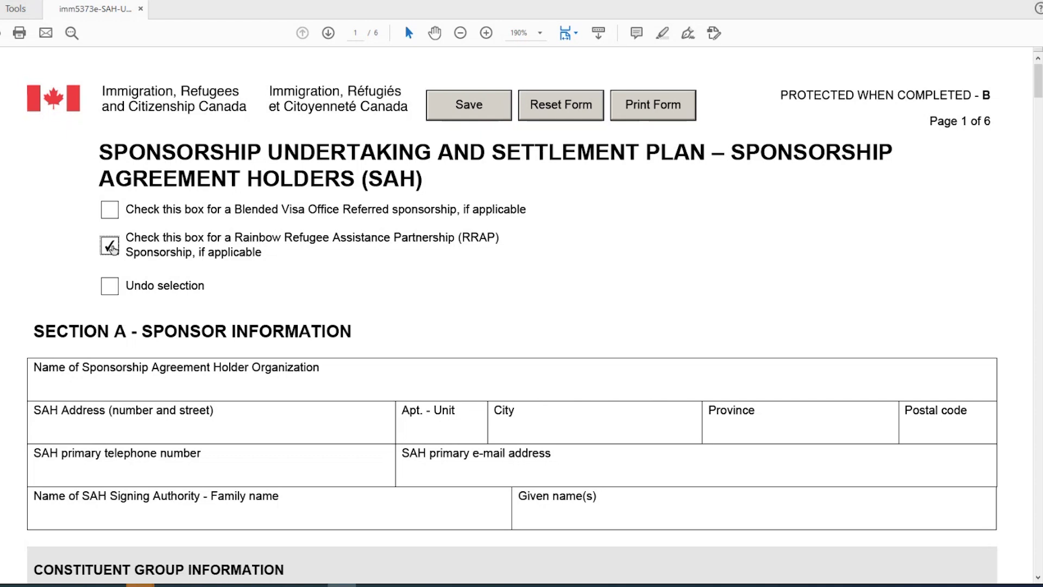
{"action": "left_click", "coordinate": [110, 210]}
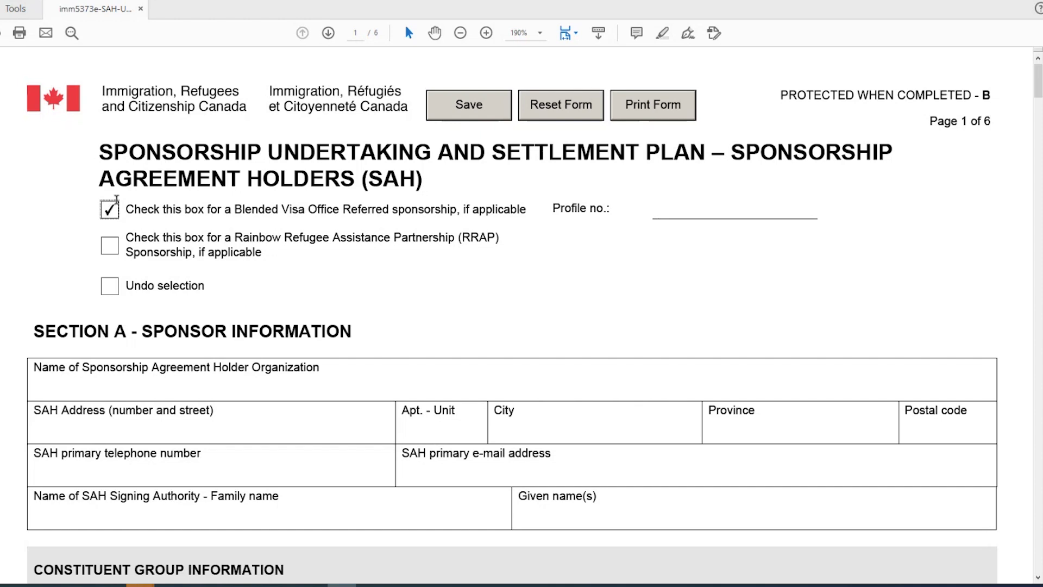
{"action": "left_click", "coordinate": [110, 286]}
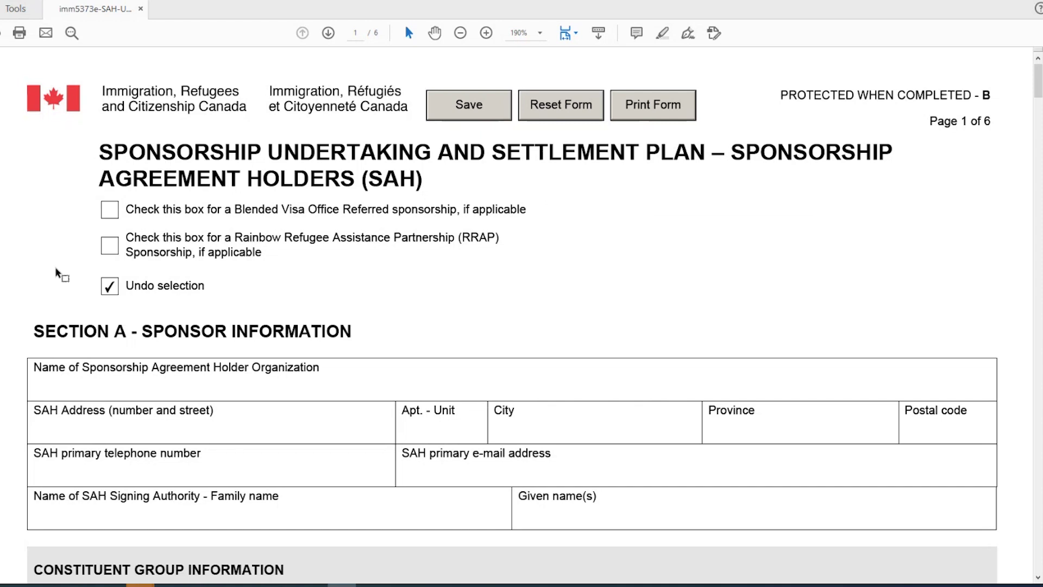
{"action": "left_click", "coordinate": [109, 210]}
{"action": "left_click", "coordinate": [109, 245]}
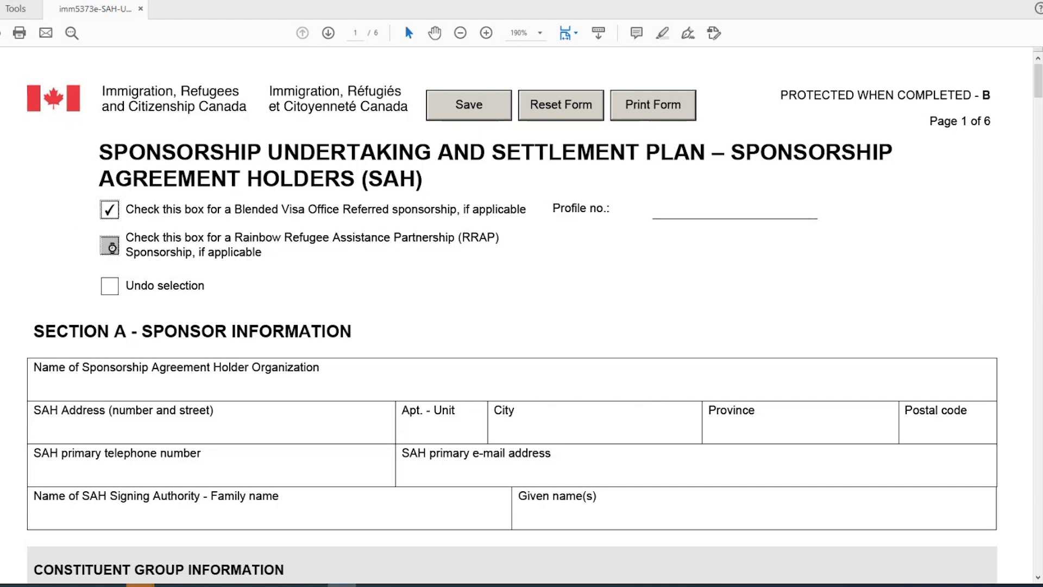
{"action": "left_click", "coordinate": [109, 286]}
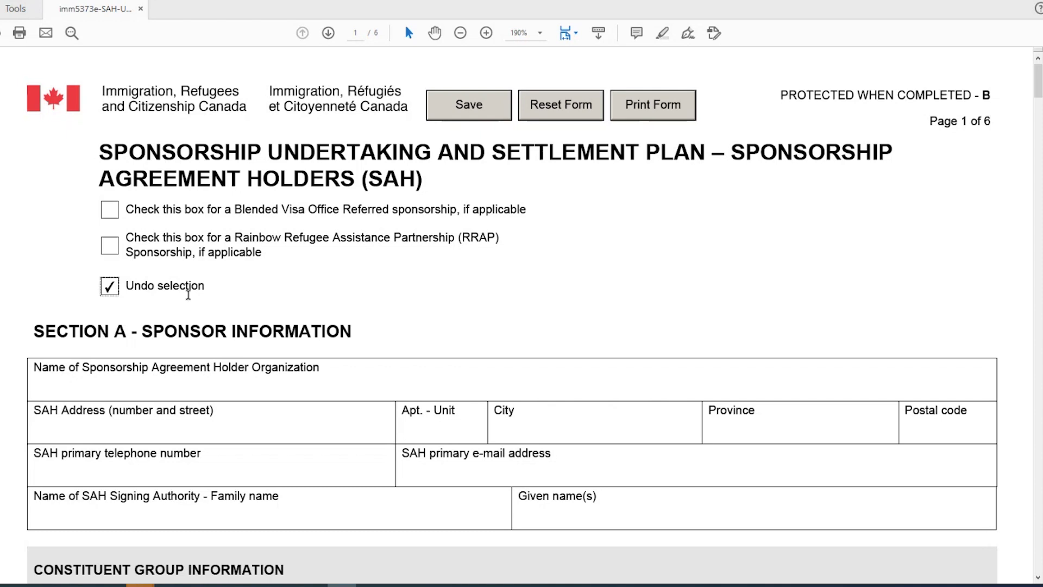
{"action": "left_click", "coordinate": [252, 294]}
{"action": "key", "text": "Tab"}
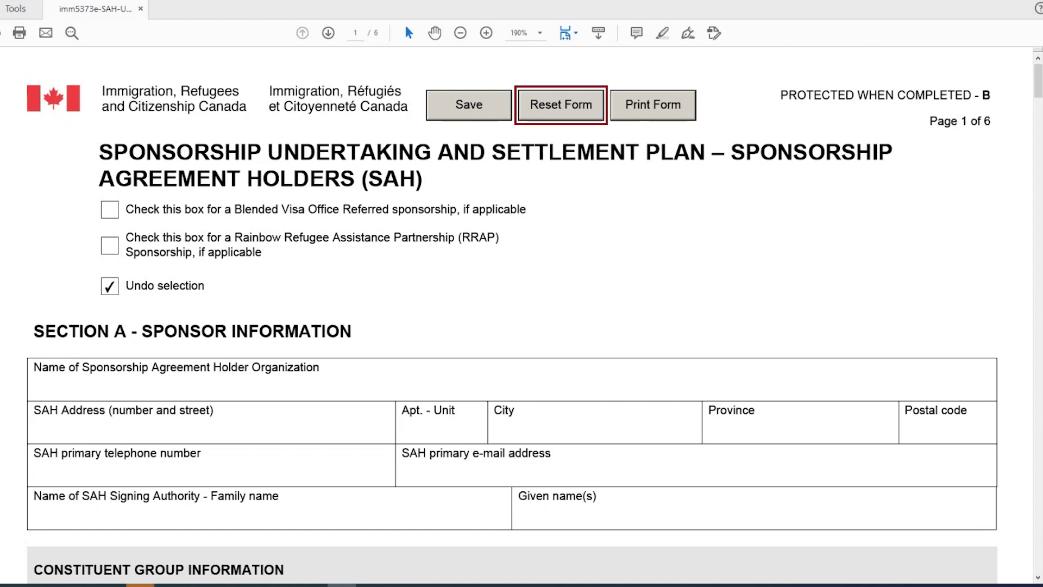
{"action": "key", "text": "Return"}
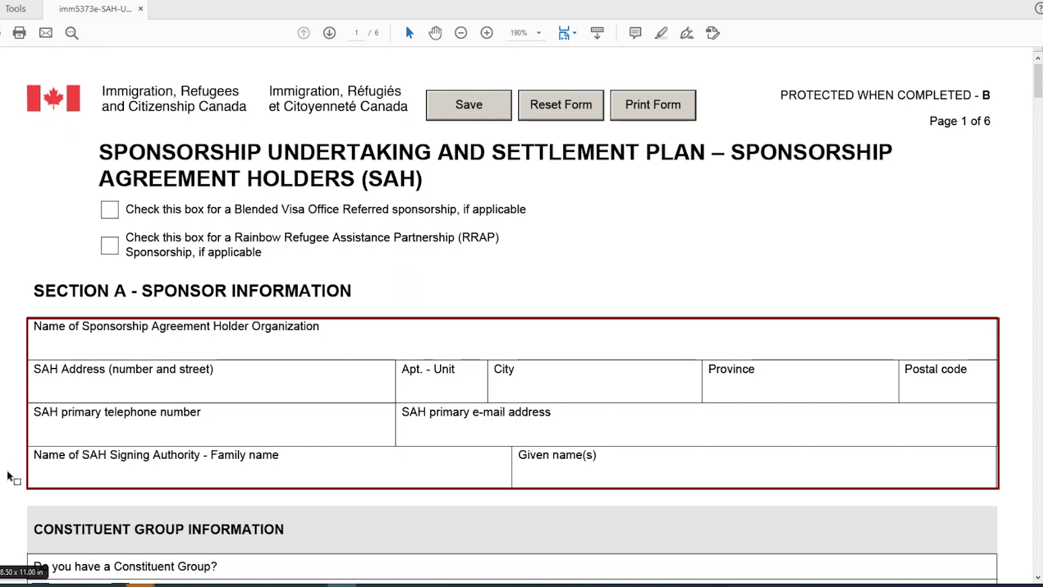
Answer No to both the Constituent Group question and the Co-sponsor question in Section A.
{"action": "scroll", "coordinate": [10, 476], "scroll_direction": "down", "scroll_amount": 2}
{"action": "scroll", "coordinate": [9, 476], "scroll_direction": "down", "scroll_amount": 3}
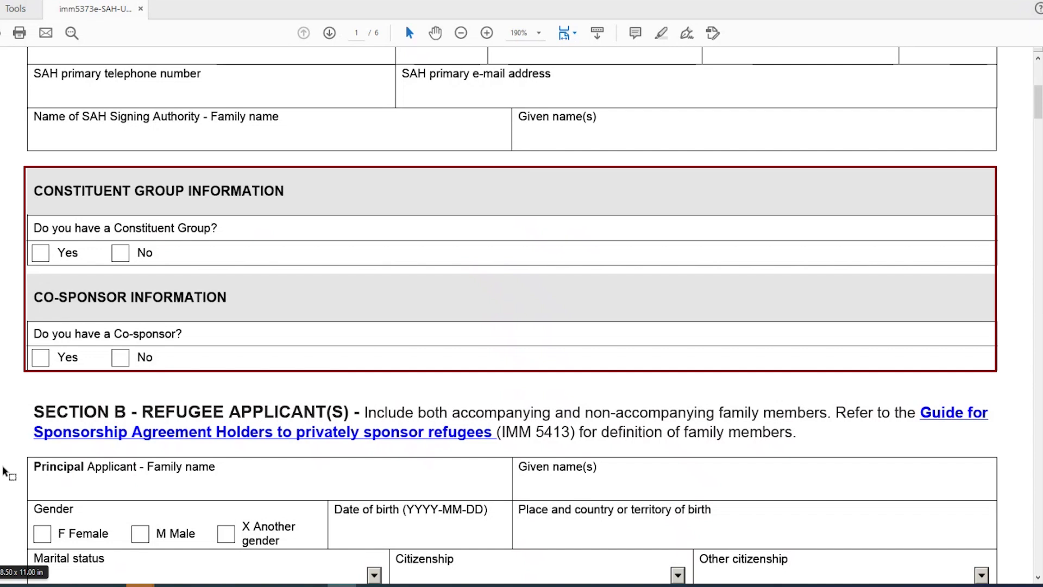
{"action": "left_click", "coordinate": [120, 254]}
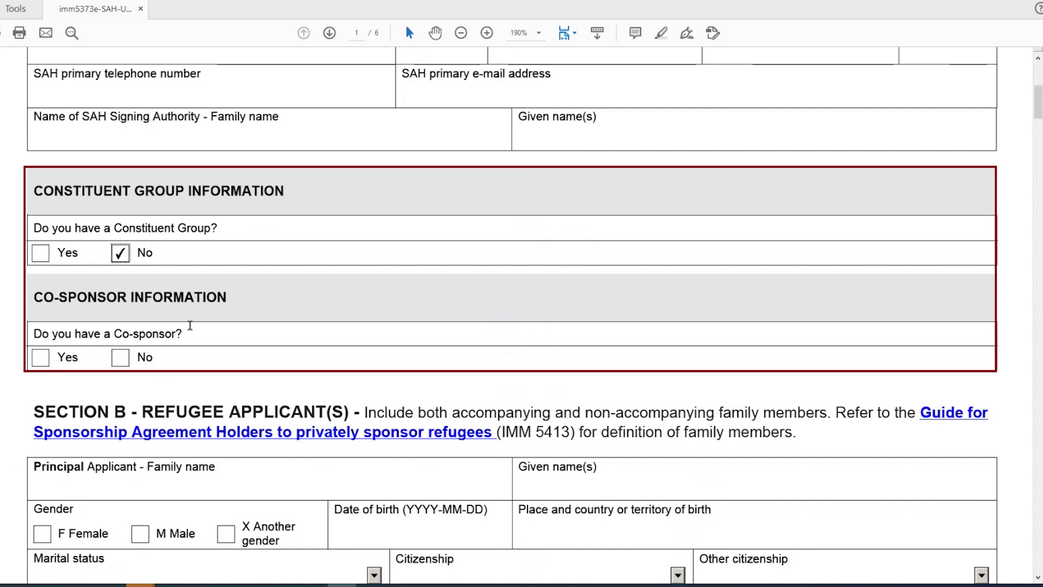
{"action": "left_click", "coordinate": [125, 361]}
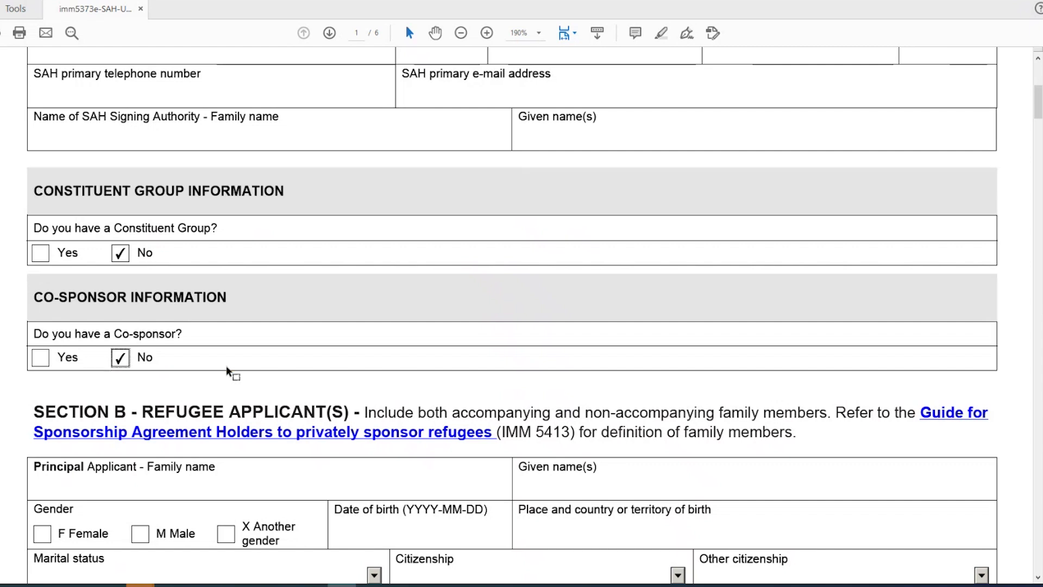
Answer Yes to both the Constituent Group question and the Co-sponsor question to open their detail fields.
{"action": "left_click", "coordinate": [41, 254]}
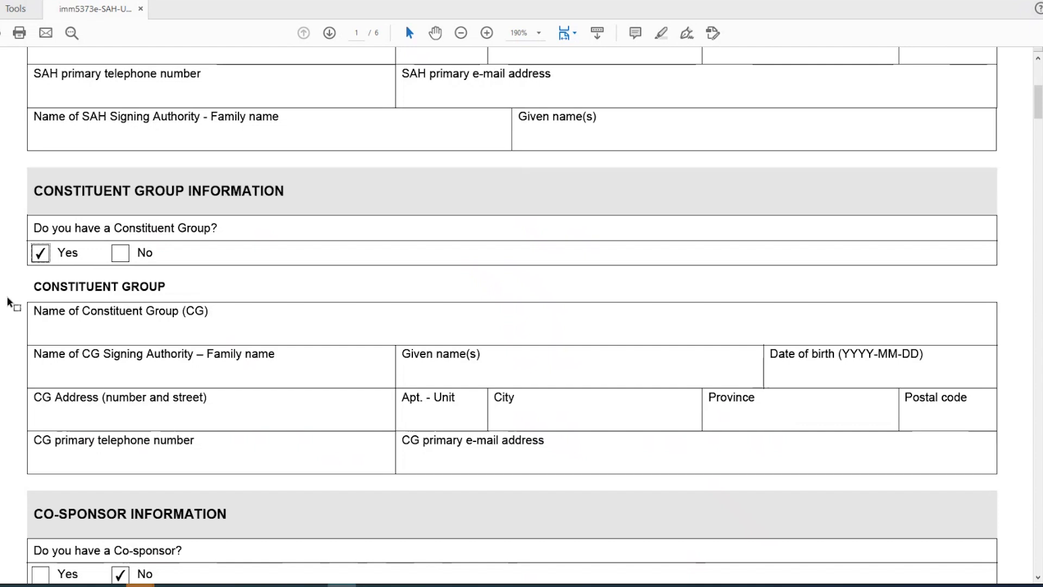
{"action": "scroll", "coordinate": [7, 300], "scroll_direction": "down", "scroll_amount": 5}
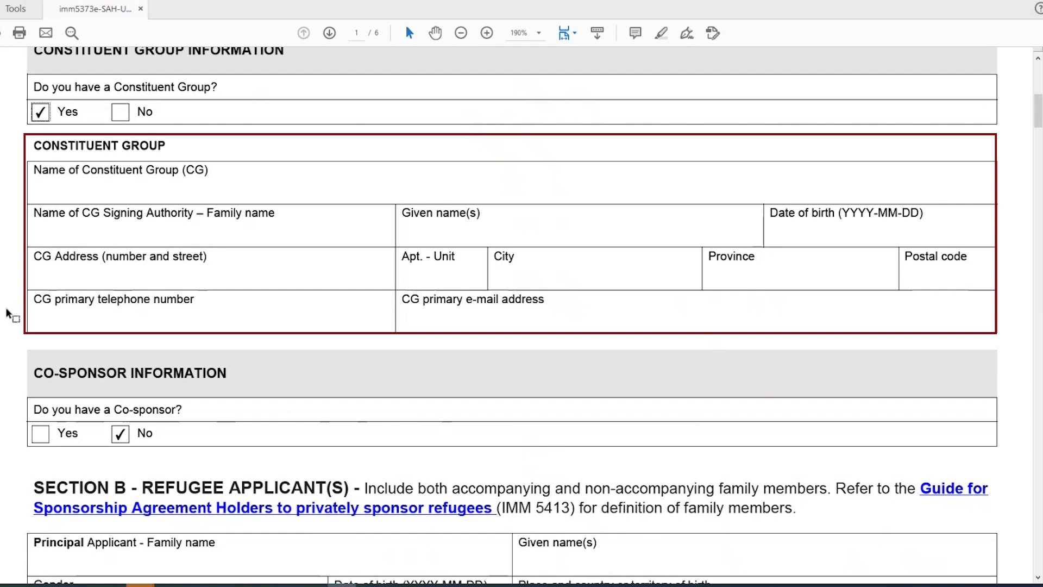
{"action": "scroll", "coordinate": [2, 374], "scroll_direction": "down", "scroll_amount": 3}
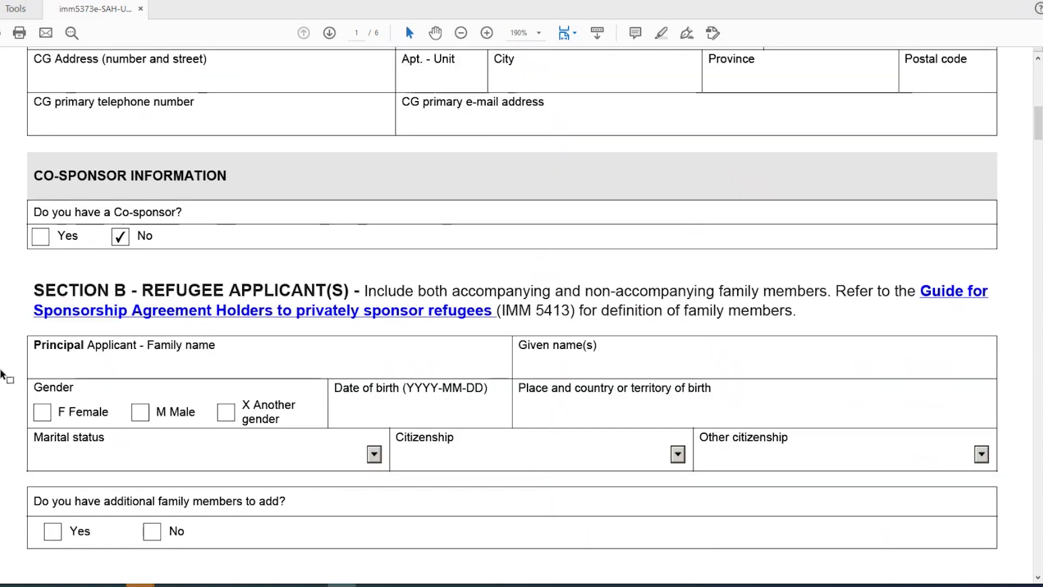
{"action": "left_click", "coordinate": [42, 242]}
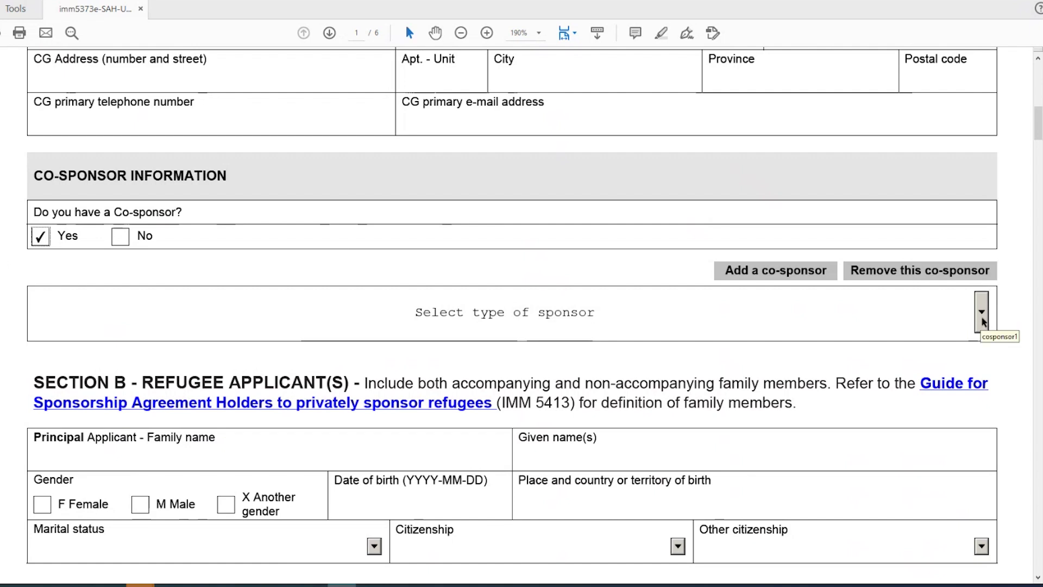
Set the first co-sponsor's sponsor type to Individual.
{"action": "left_click", "coordinate": [981, 312]}
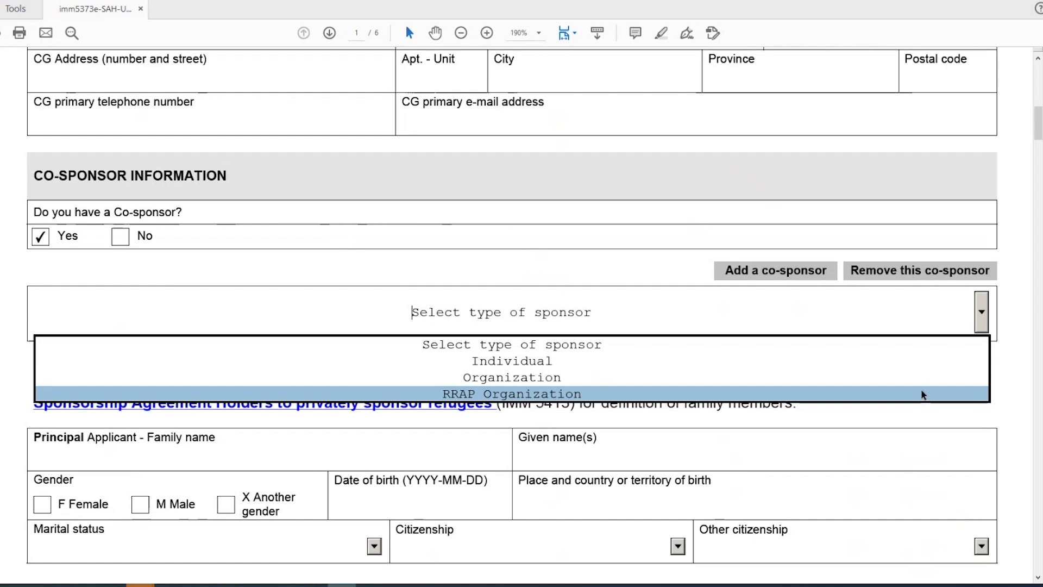
{"action": "left_click", "coordinate": [861, 367]}
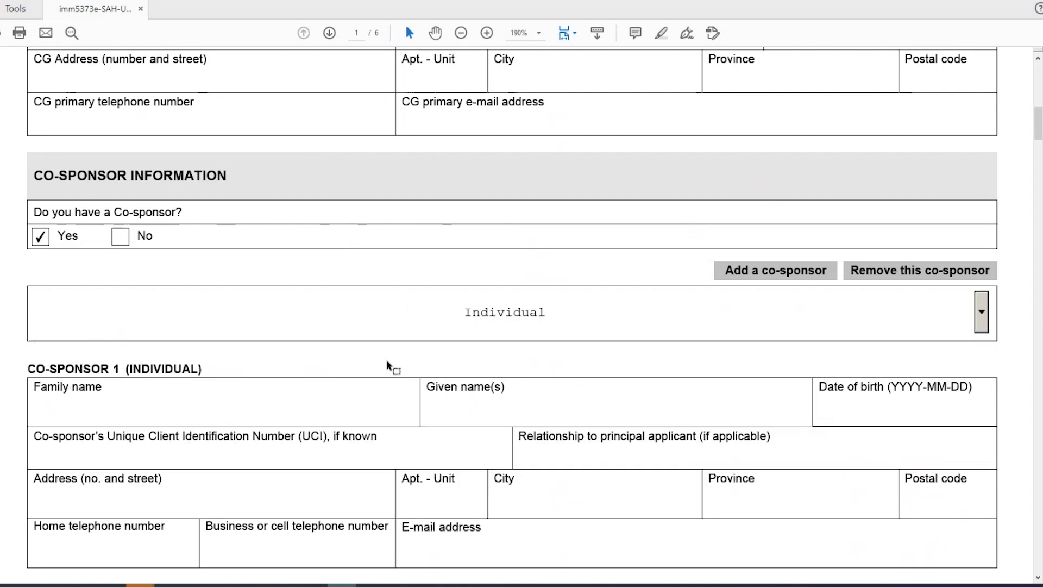
{"action": "scroll", "coordinate": [3, 339], "scroll_direction": "down", "scroll_amount": 1}
{"action": "scroll", "coordinate": [3, 342], "scroll_direction": "down", "scroll_amount": 2}
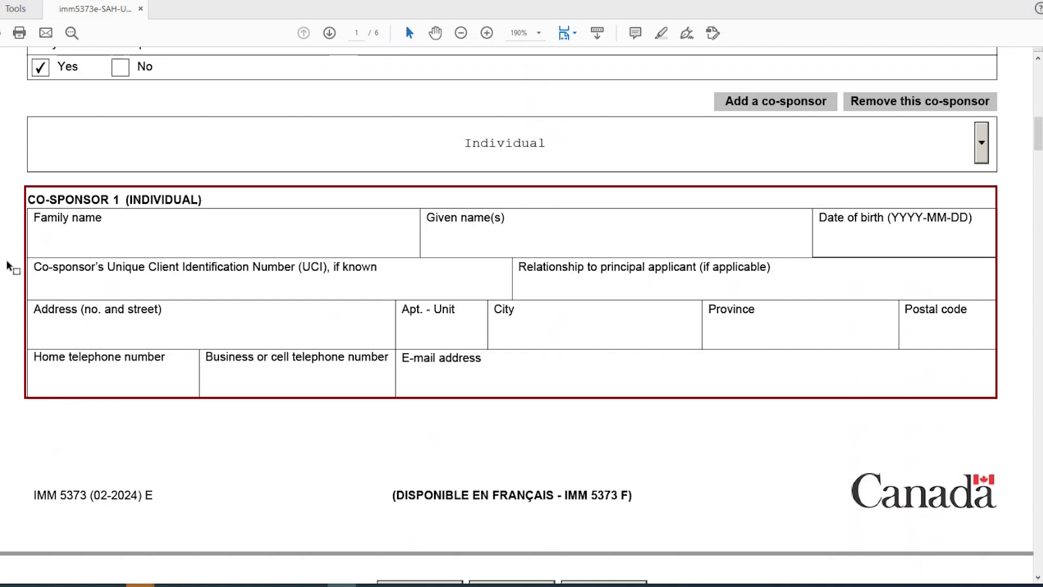
Change the first co-sponsor's sponsor type to Organization and look over its fields.
{"action": "left_click", "coordinate": [986, 151]}
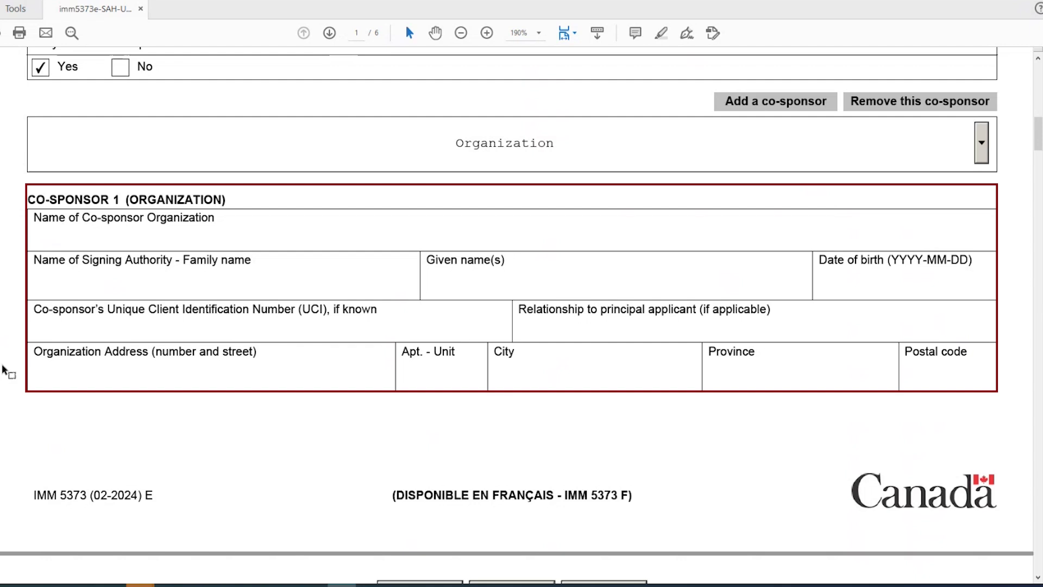
{"action": "scroll", "coordinate": [8, 372], "scroll_direction": "down", "scroll_amount": 5}
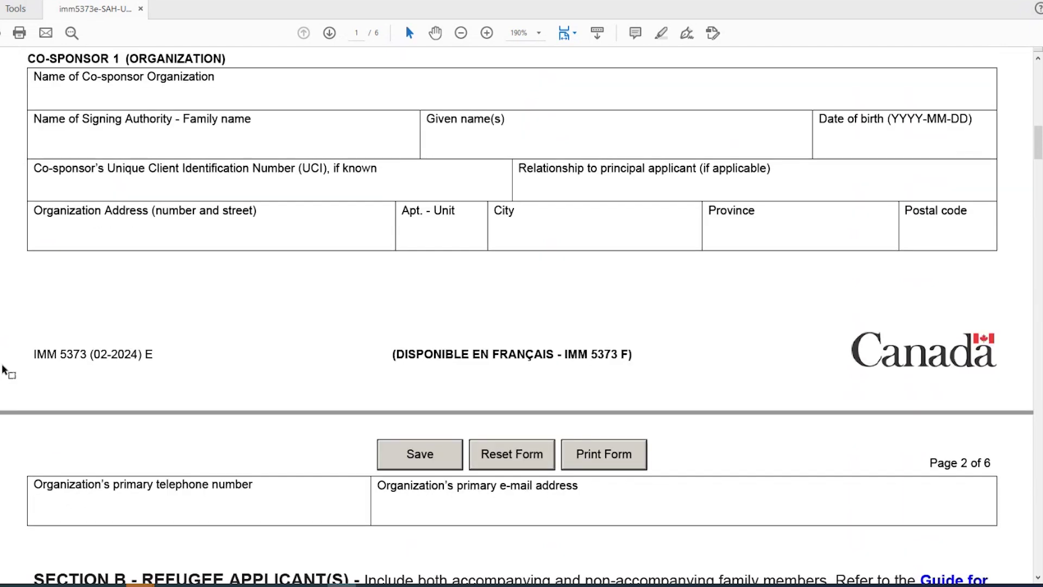
{"action": "scroll", "coordinate": [8, 372], "scroll_direction": "down", "scroll_amount": 2}
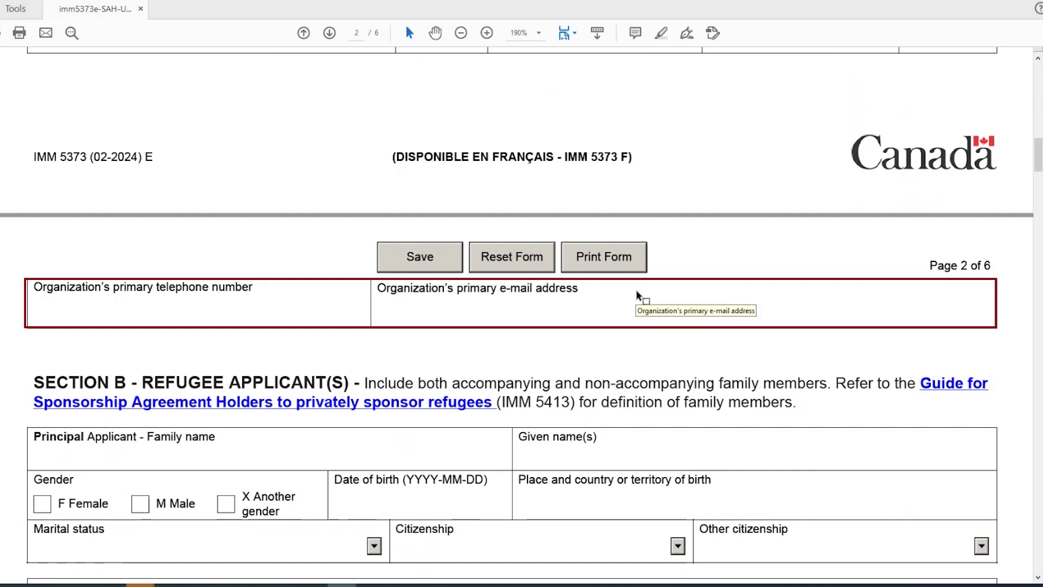
Answer Yes to having additional family members to add in Section B.
{"action": "scroll", "coordinate": [742, 352], "scroll_direction": "down", "scroll_amount": 5}
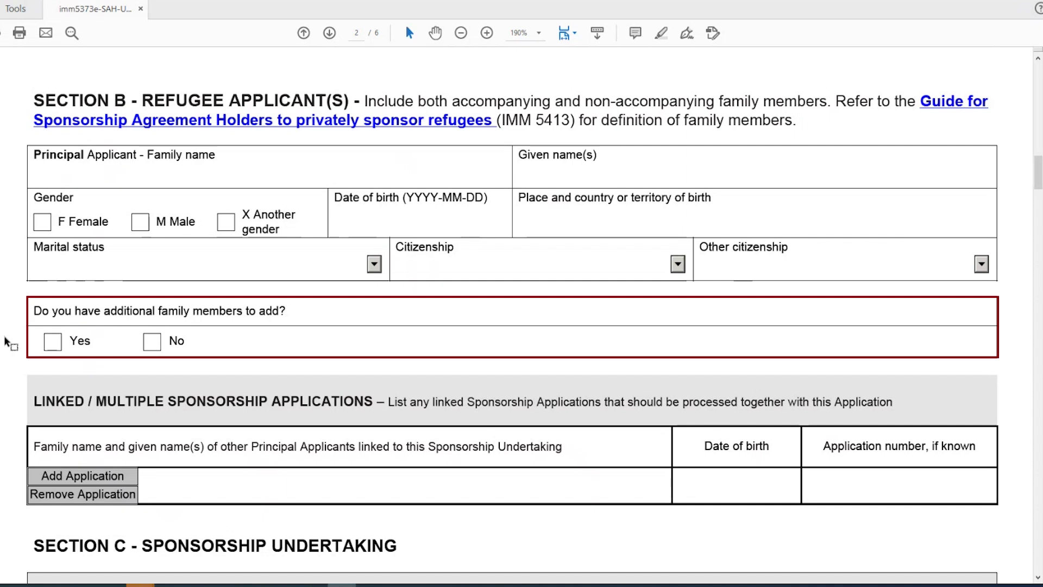
{"action": "left_click", "coordinate": [53, 342]}
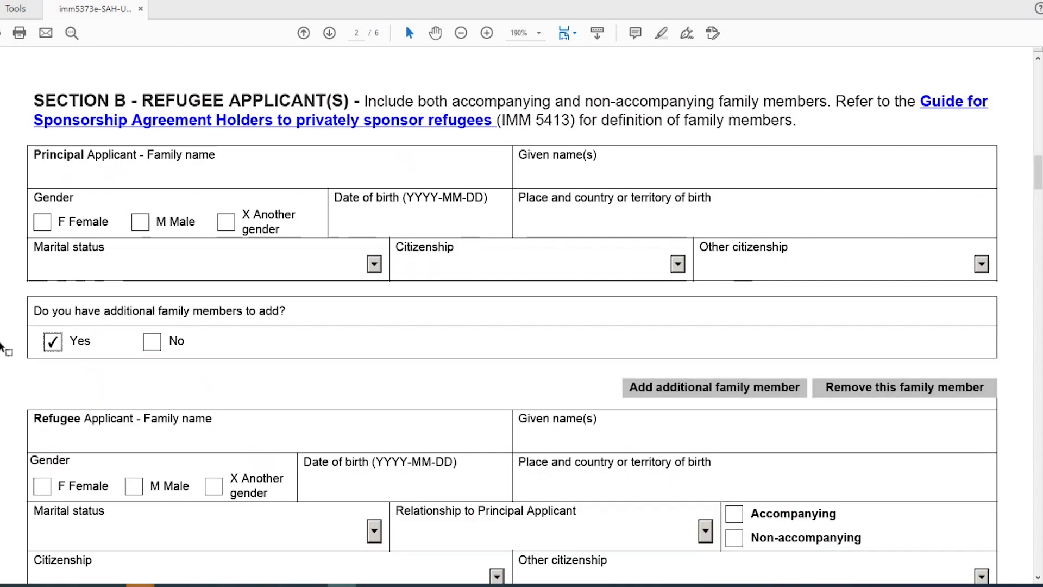
{"action": "scroll", "coordinate": [3, 346], "scroll_direction": "down", "scroll_amount": 3}
{"action": "scroll", "coordinate": [2, 346], "scroll_direction": "down", "scroll_amount": 1}
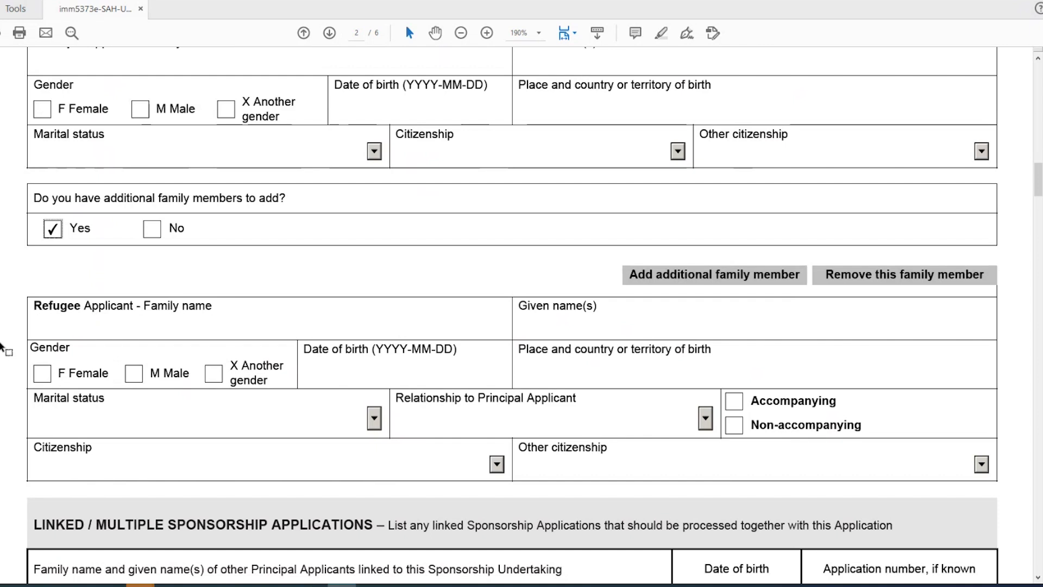
Add a second family member block below the first refugee applicant's details.
{"action": "scroll", "coordinate": [3, 346], "scroll_direction": "down", "scroll_amount": 5}
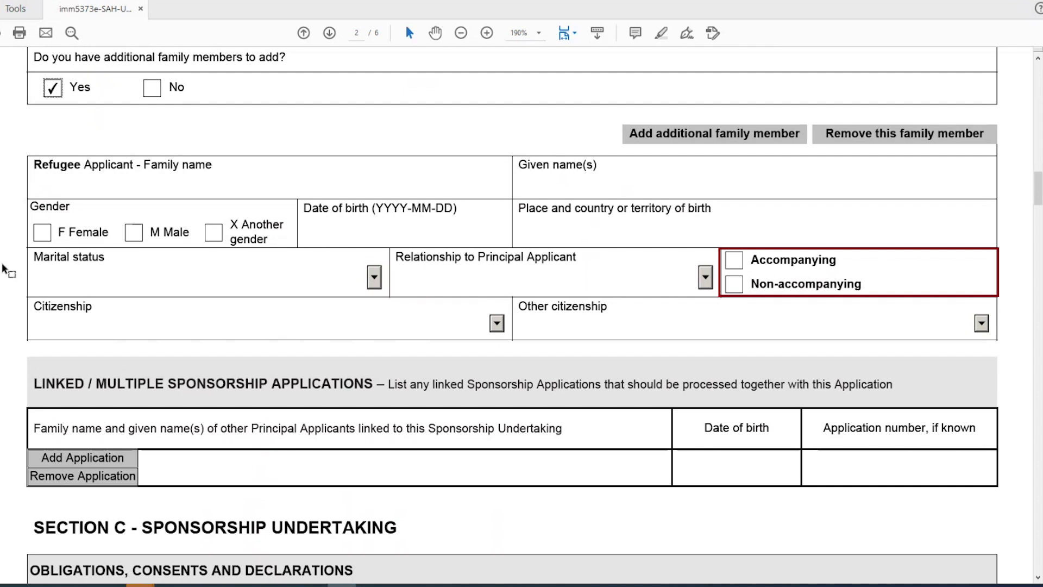
{"action": "type", "text": "missing or deceased dependants Information"}
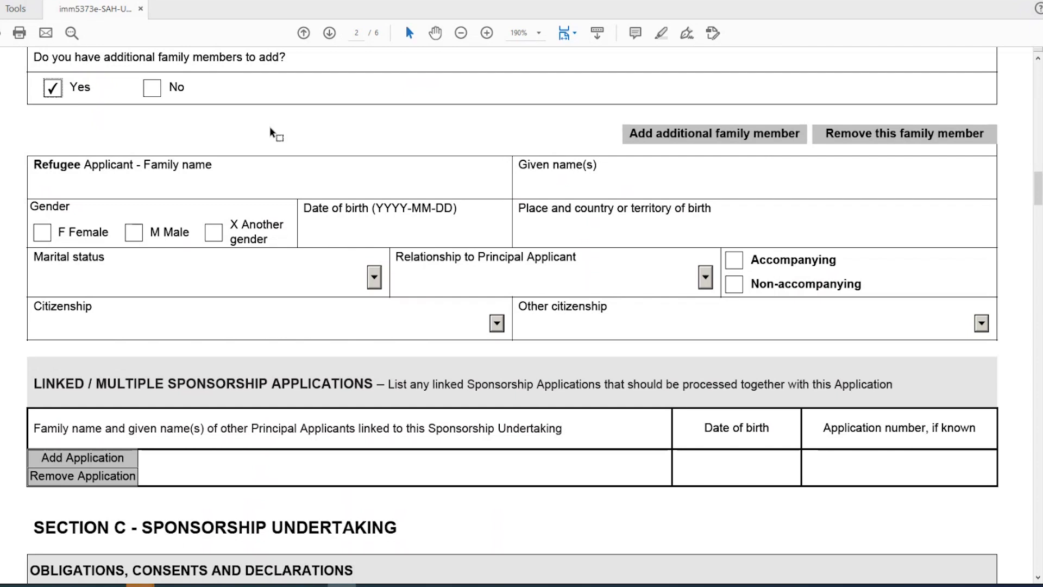
{"action": "left_click", "coordinate": [722, 135]}
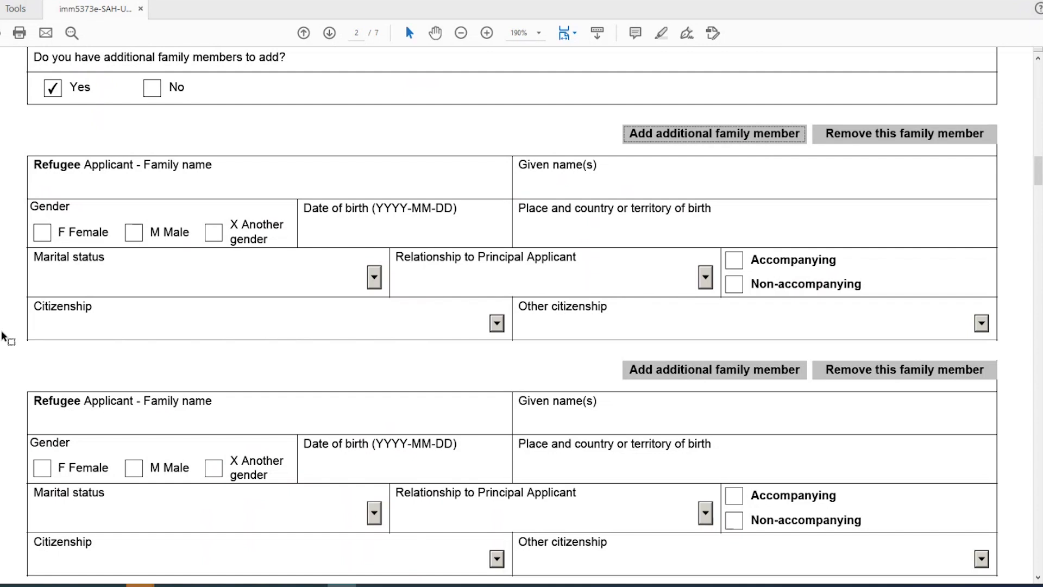
Examine the new family member fields, the linked sponsorship applications table, and Section C's obligations, consents and declarations.
{"action": "scroll", "coordinate": [4, 337], "scroll_direction": "down", "scroll_amount": 6}
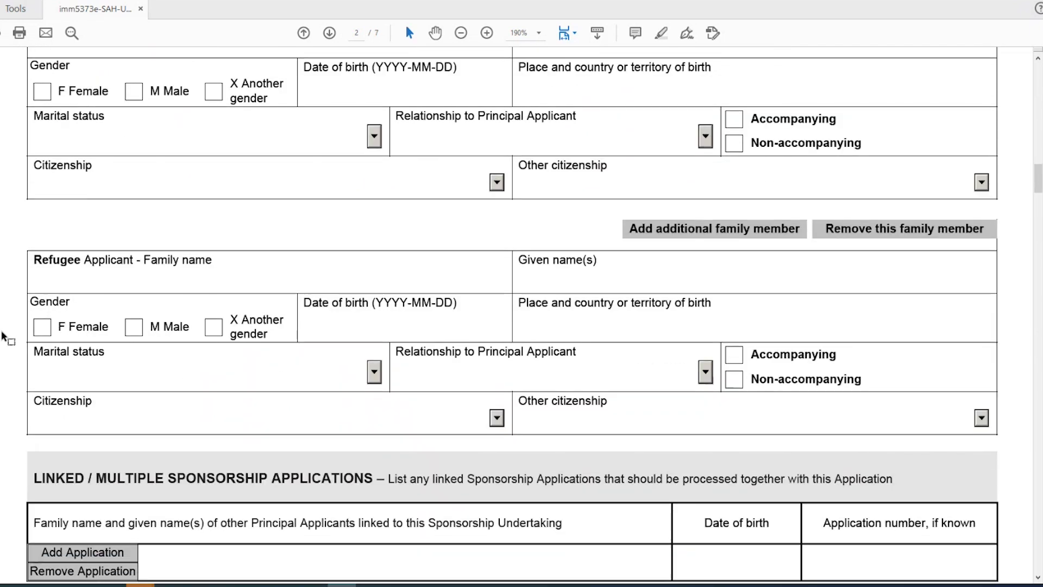
{"action": "scroll", "coordinate": [5, 337], "scroll_direction": "down", "scroll_amount": 3}
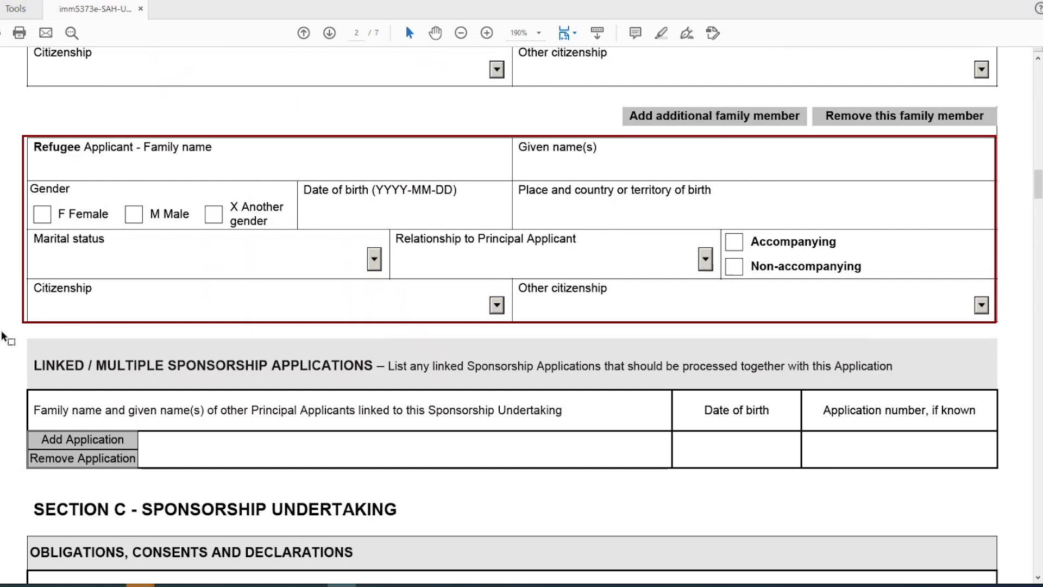
{"action": "scroll", "coordinate": [4, 336], "scroll_direction": "down", "scroll_amount": 4}
{"action": "scroll", "coordinate": [5, 337], "scroll_direction": "down", "scroll_amount": 5}
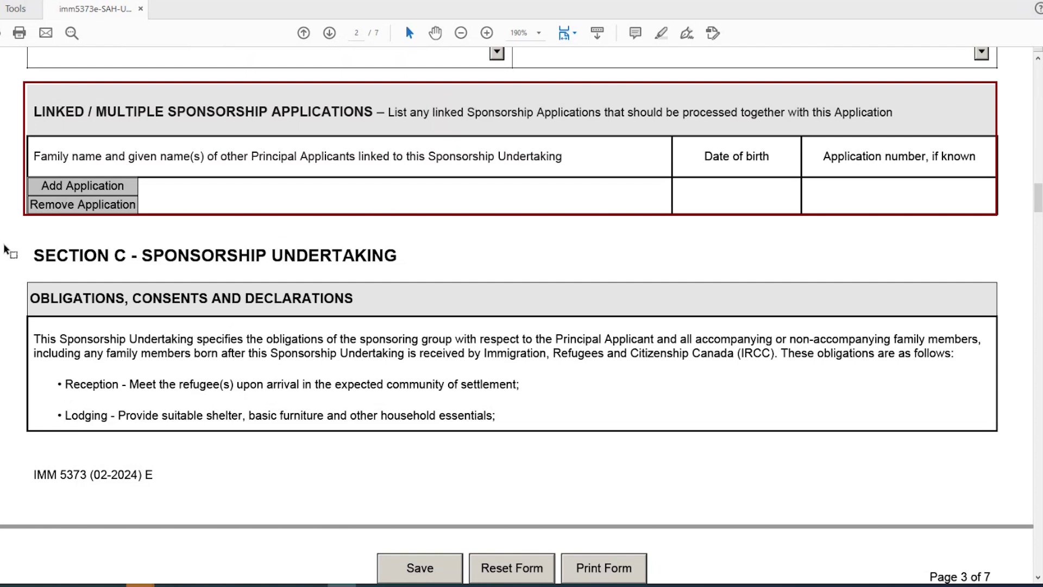
{"action": "scroll", "coordinate": [4, 250], "scroll_direction": "down", "scroll_amount": 3}
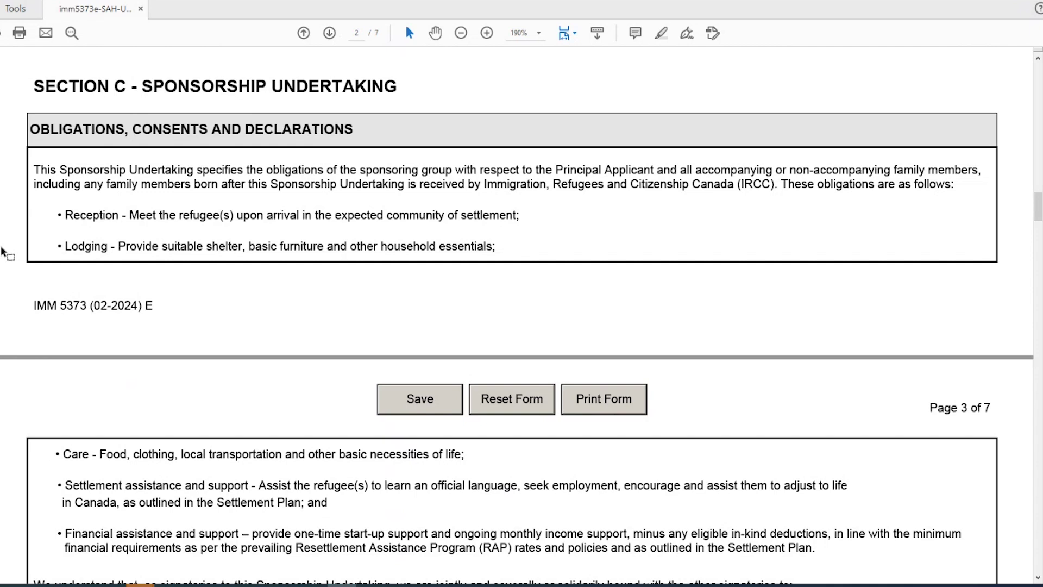
{"action": "scroll", "coordinate": [4, 251], "scroll_direction": "down", "scroll_amount": 1}
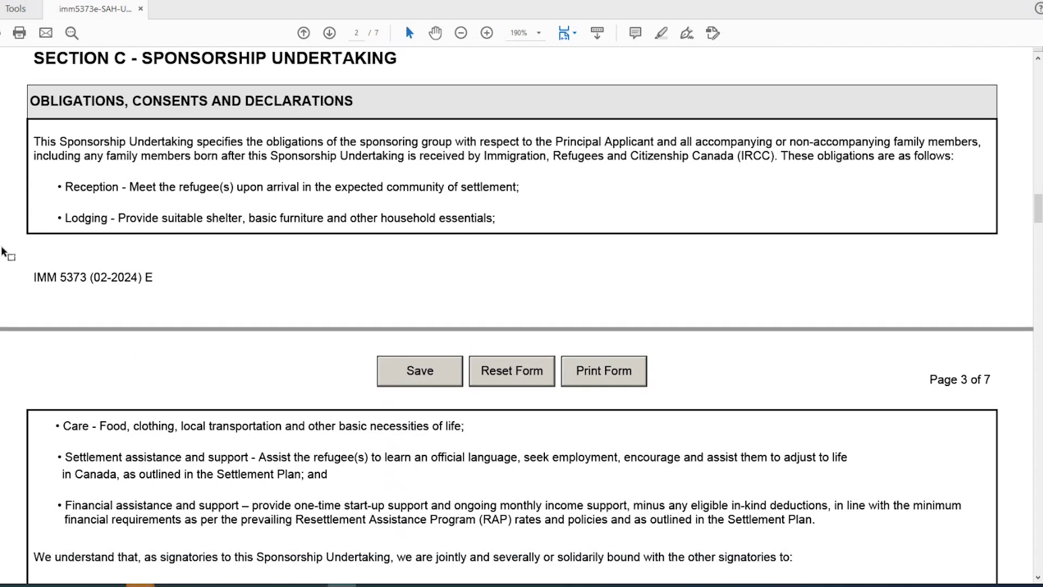
{"action": "scroll", "coordinate": [5, 251], "scroll_direction": "down", "scroll_amount": 4}
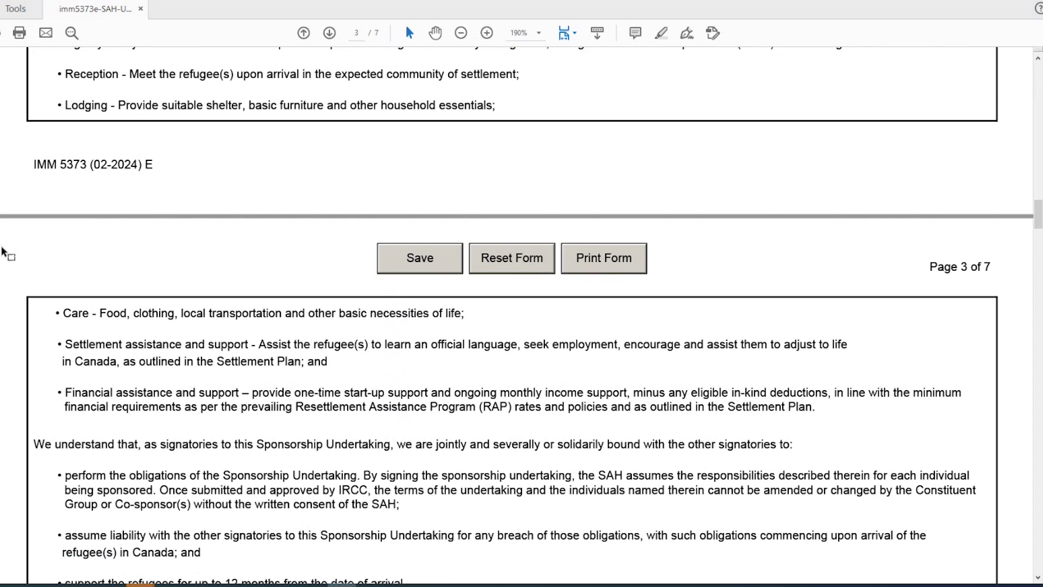
{"action": "scroll", "coordinate": [4, 251], "scroll_direction": "down", "scroll_amount": 8}
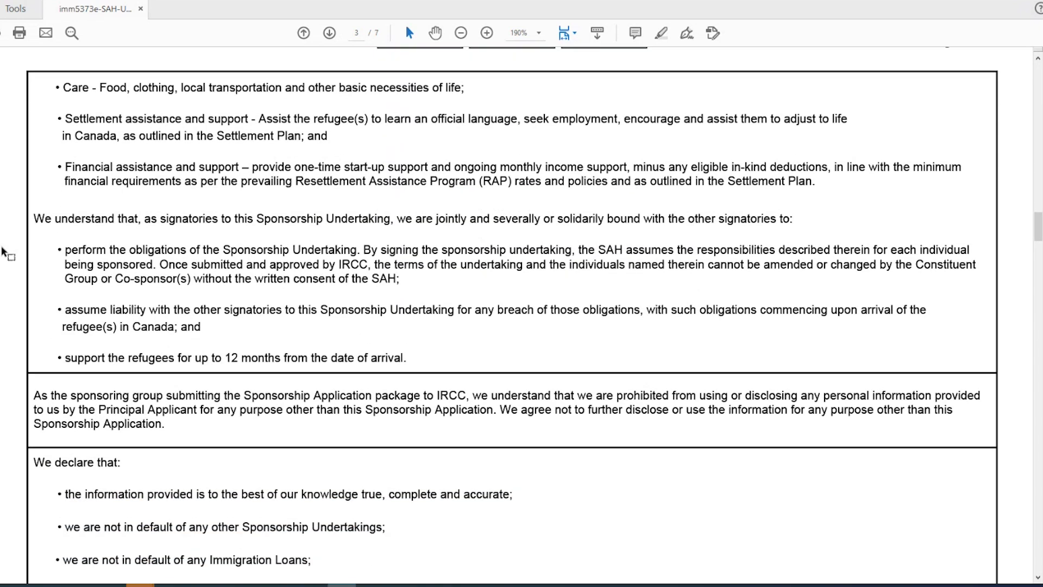
{"action": "scroll", "coordinate": [4, 251], "scroll_direction": "down", "scroll_amount": 1}
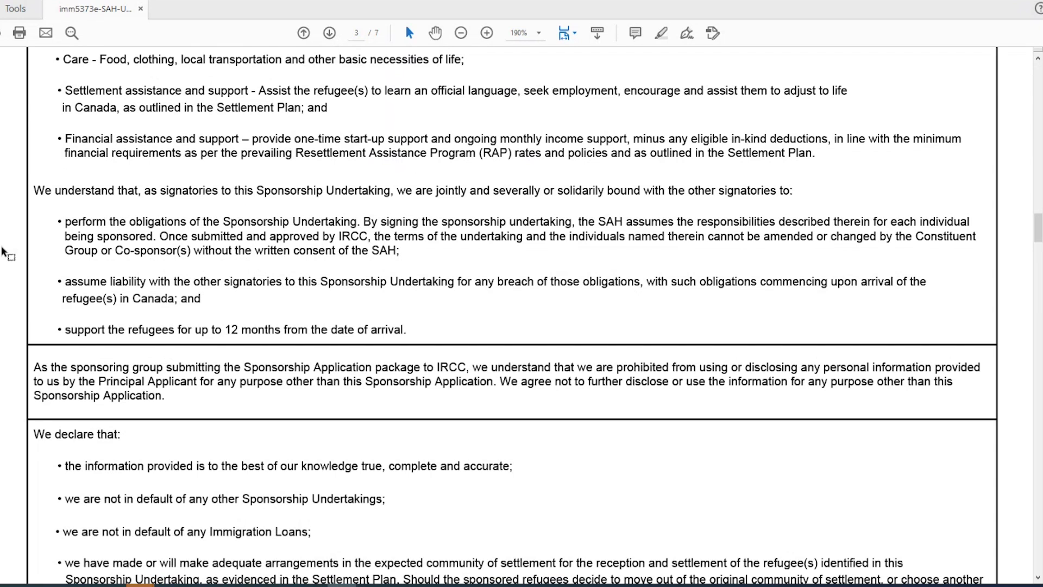
{"action": "scroll", "coordinate": [5, 251], "scroll_direction": "down", "scroll_amount": 10}
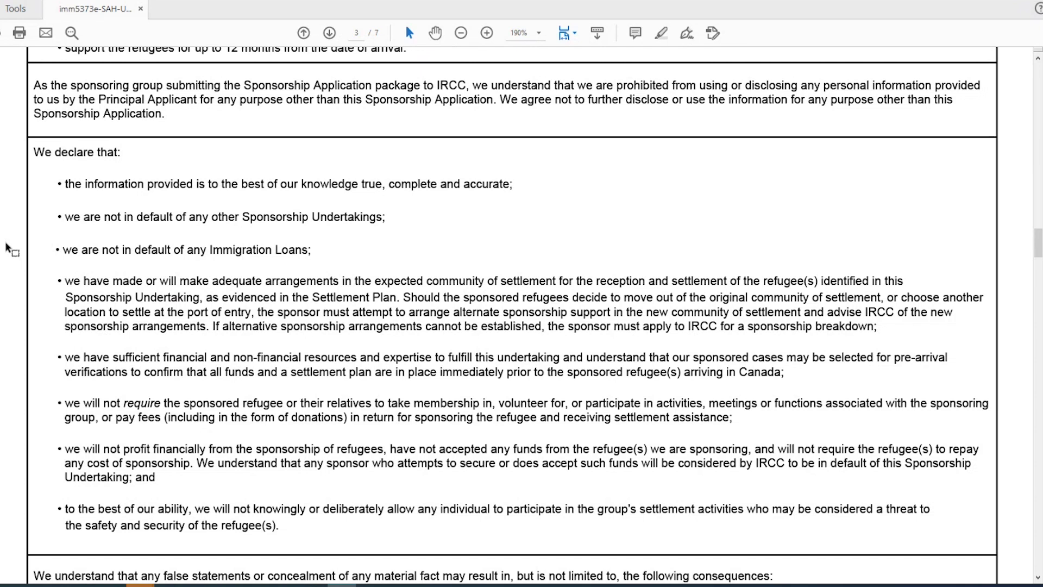
Select Plan C as the applicable risk management plan in Section D of the Settlement Plan.
{"action": "scroll", "coordinate": [9, 249], "scroll_direction": "down", "scroll_amount": 4}
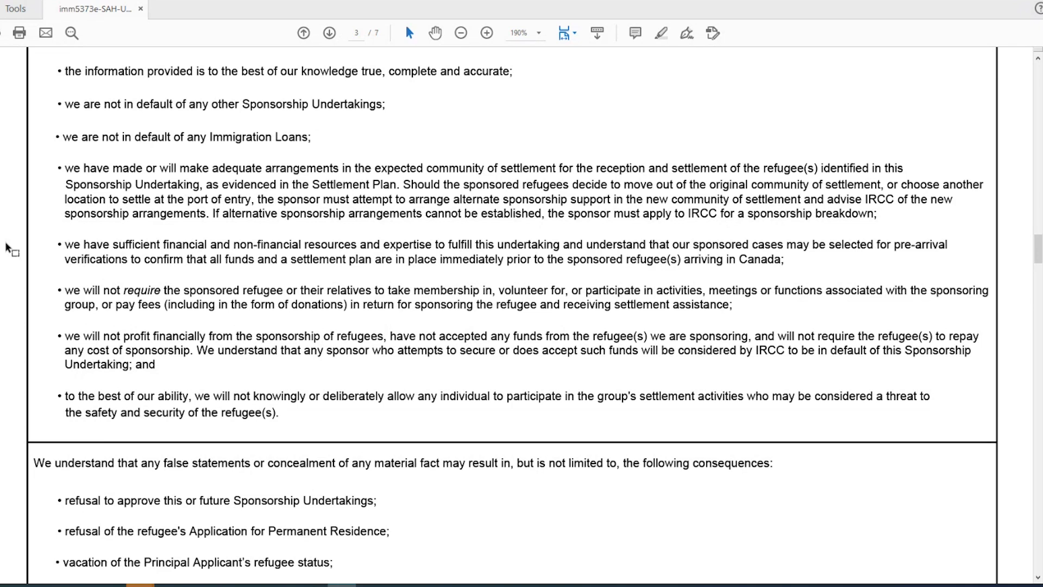
{"action": "scroll", "coordinate": [10, 249], "scroll_direction": "down", "scroll_amount": 2}
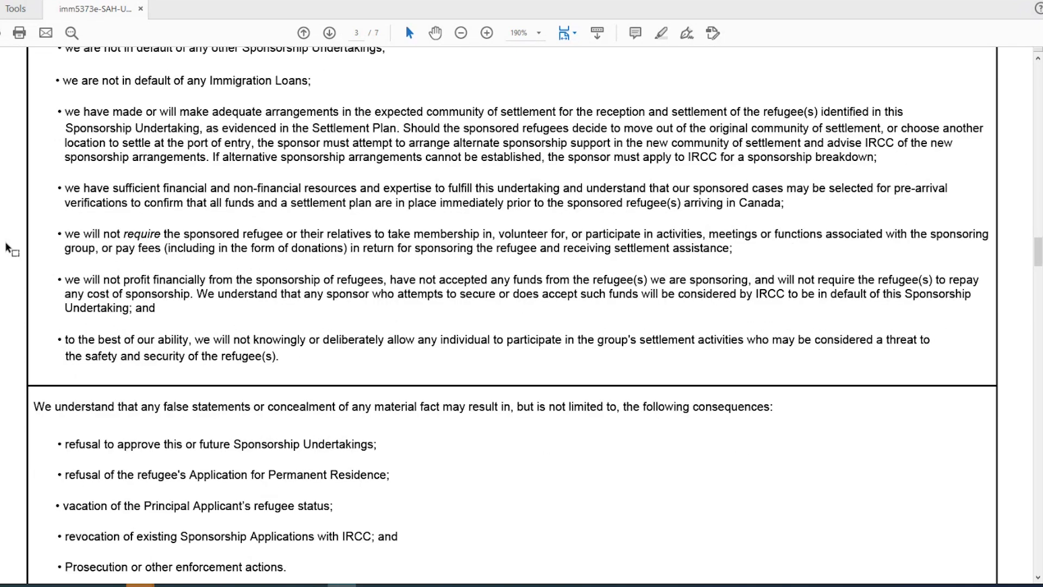
{"action": "scroll", "coordinate": [10, 249], "scroll_direction": "down", "scroll_amount": 8}
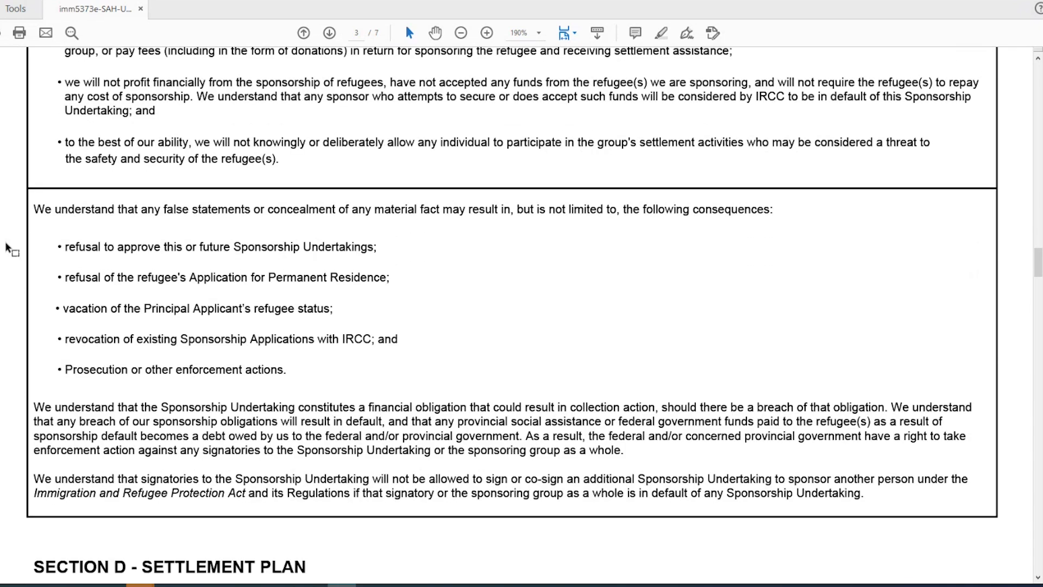
{"action": "scroll", "coordinate": [10, 249], "scroll_direction": "down", "scroll_amount": 1}
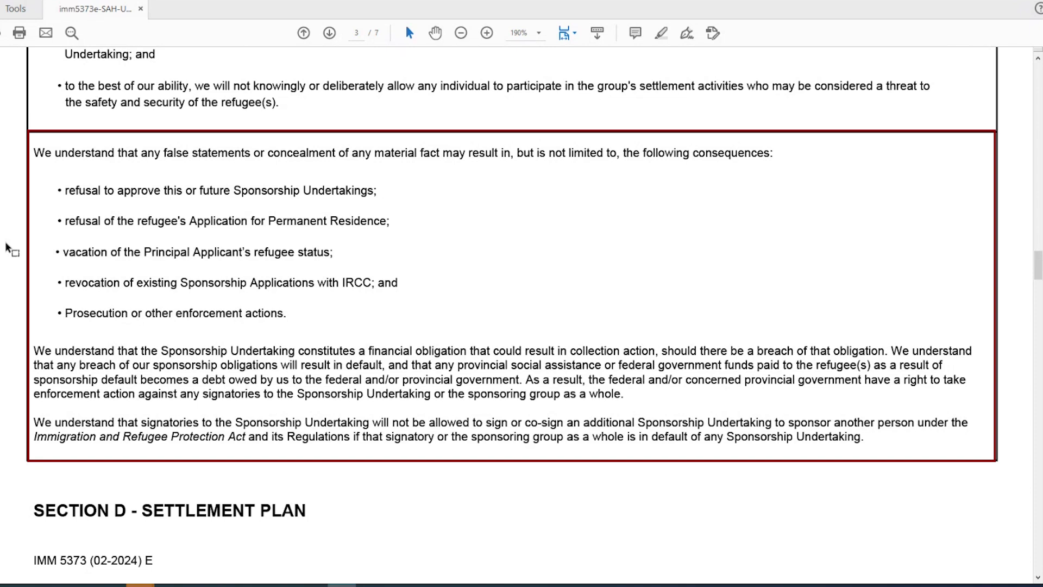
{"action": "scroll", "coordinate": [7, 247], "scroll_direction": "down", "scroll_amount": 5}
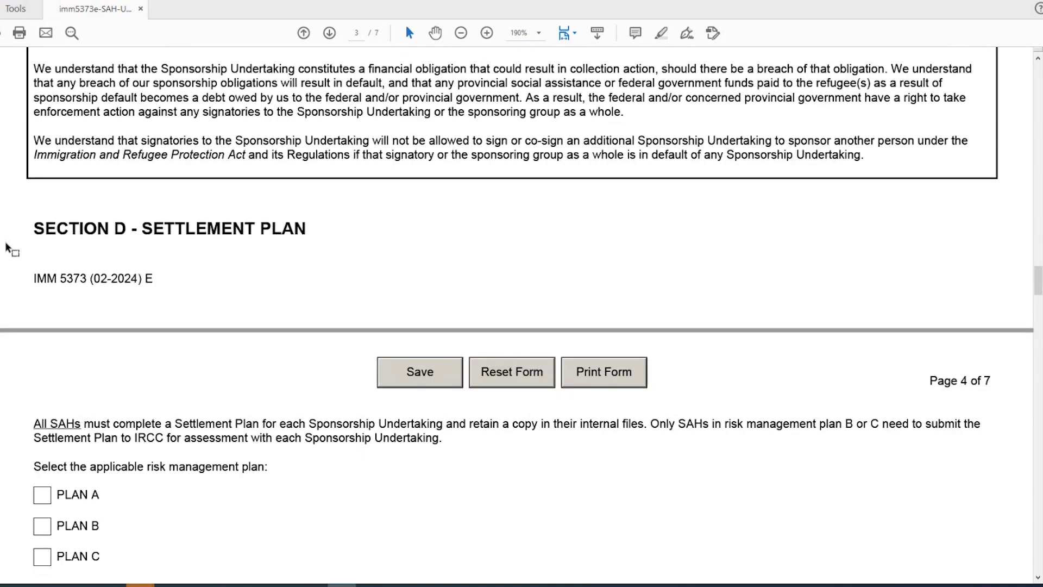
{"action": "scroll", "coordinate": [7, 247], "scroll_direction": "down", "scroll_amount": 2}
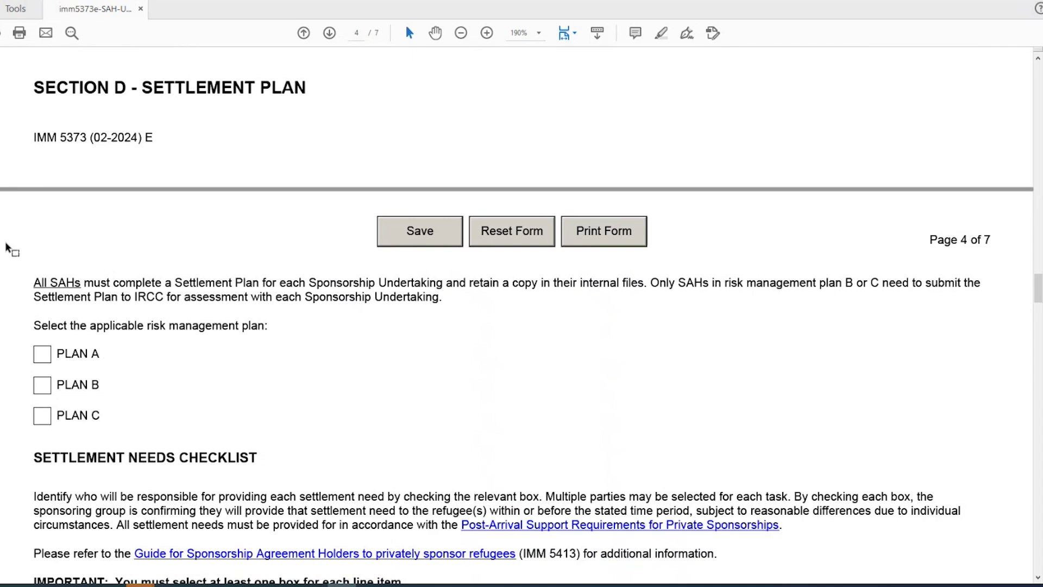
{"action": "scroll", "coordinate": [7, 247], "scroll_direction": "down", "scroll_amount": 3}
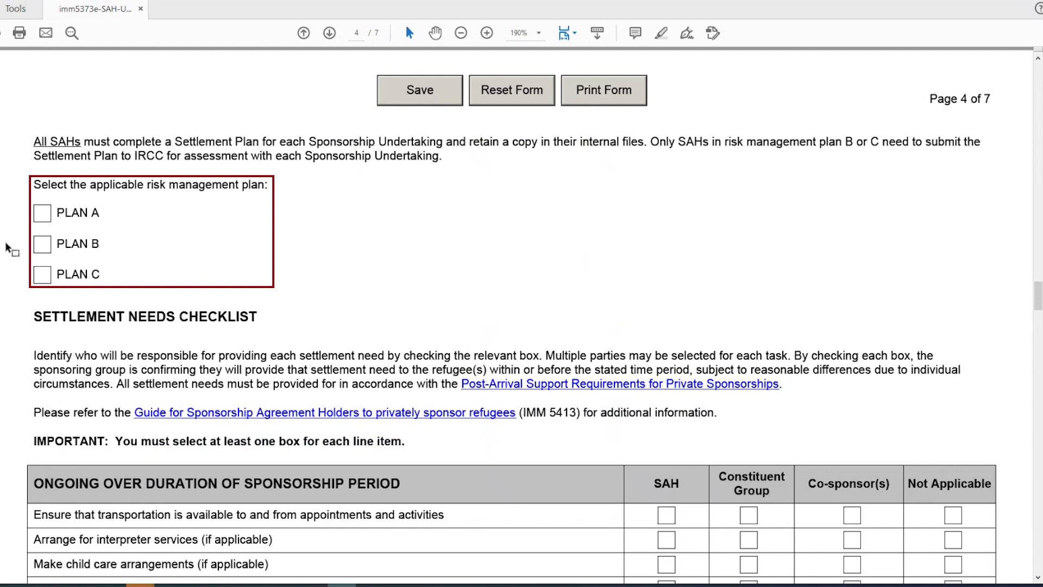
{"action": "left_click", "coordinate": [42, 274]}
Try SAH, Constituent Group and Co-sponsor(s) for the appointment transportation need, and keep only Co-sponsor(s) checked.
{"action": "scroll", "coordinate": [282, 314], "scroll_direction": "down", "scroll_amount": 4}
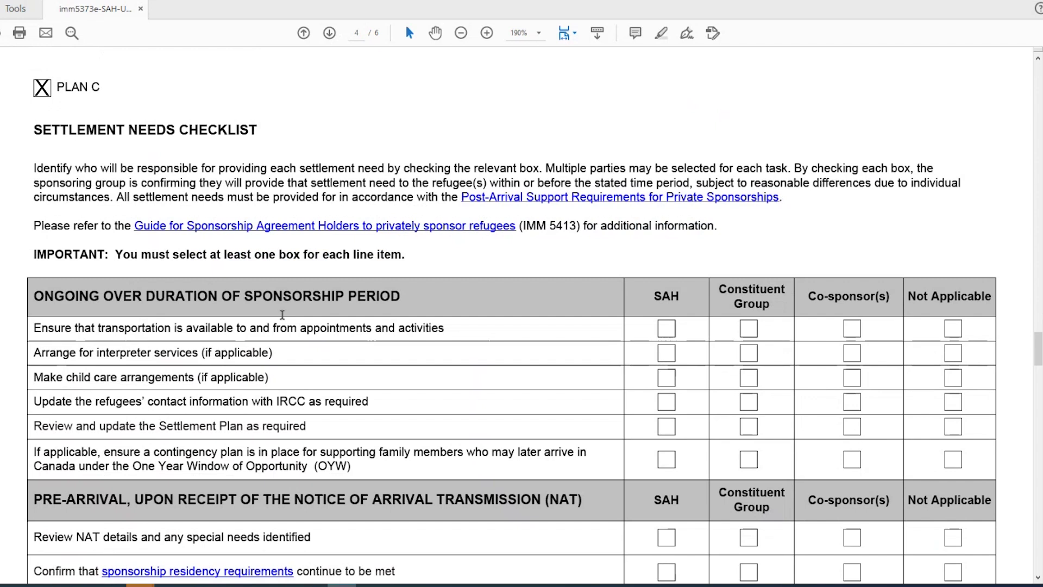
{"action": "scroll", "coordinate": [282, 315], "scroll_direction": "down", "scroll_amount": 1}
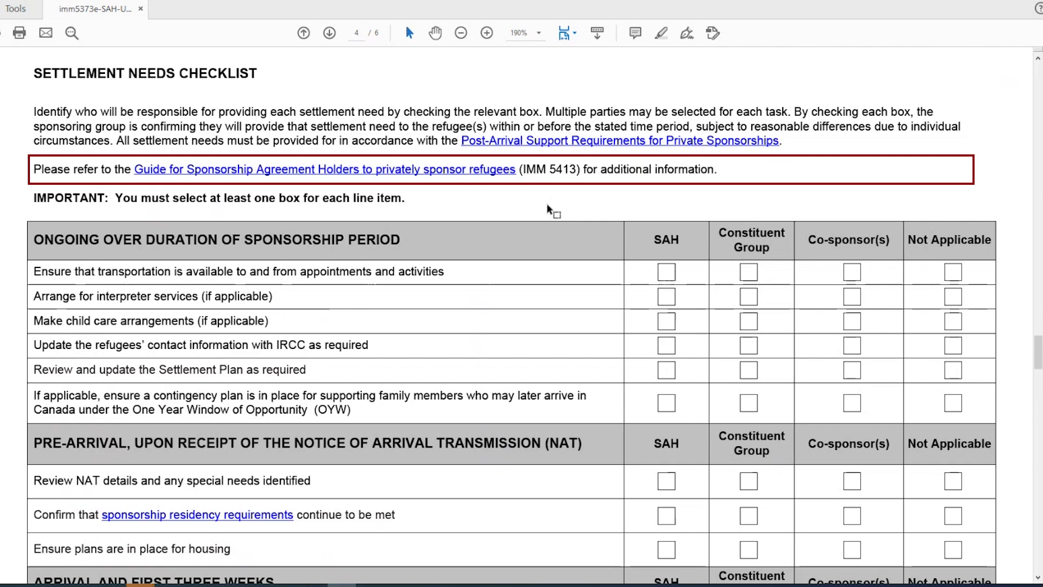
{"action": "scroll", "coordinate": [547, 205], "scroll_direction": "down", "scroll_amount": 2}
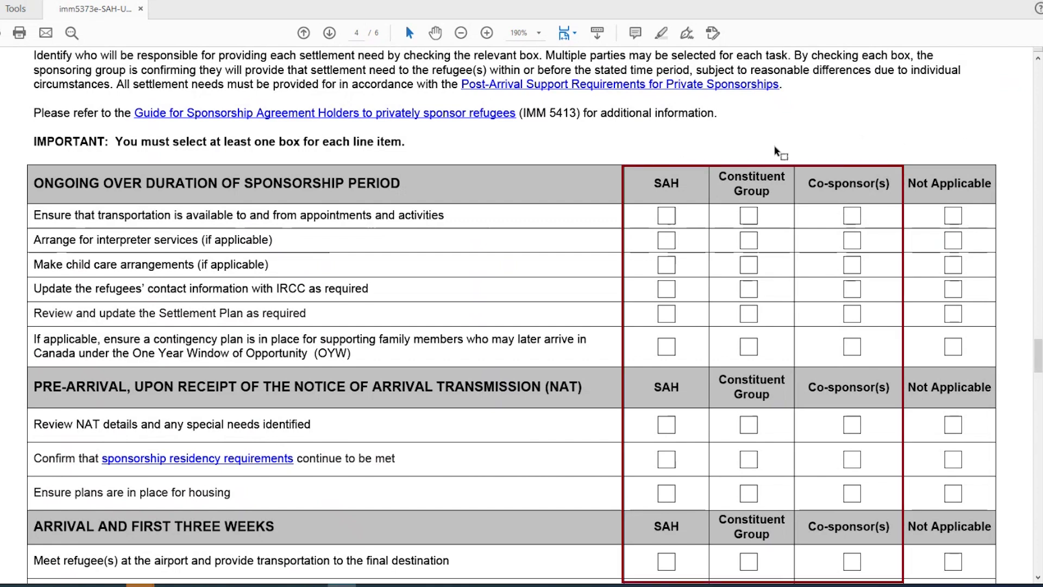
{"action": "left_click", "coordinate": [666, 216]}
{"action": "left_click", "coordinate": [749, 216]}
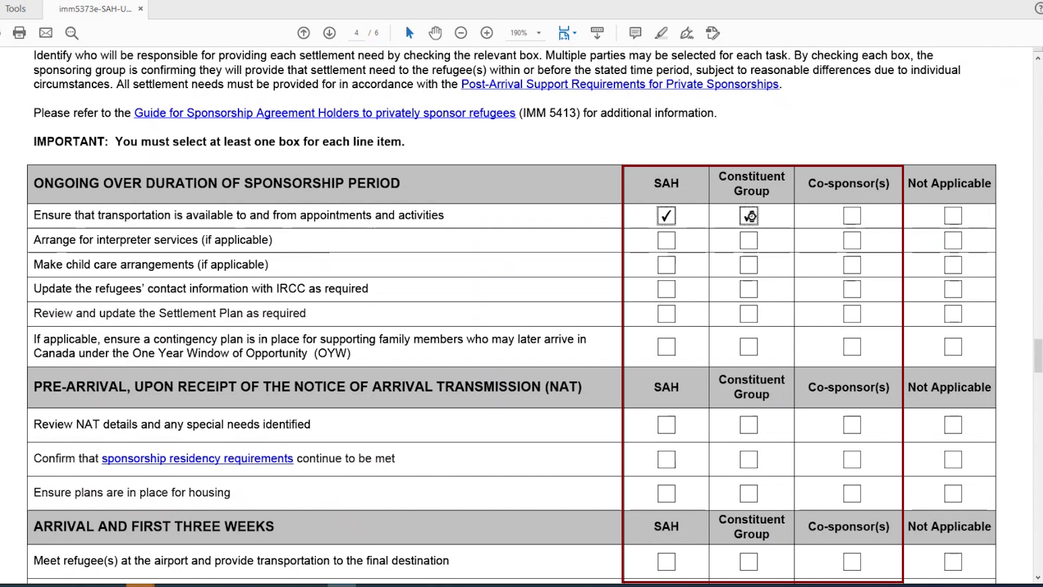
{"action": "left_click", "coordinate": [852, 217]}
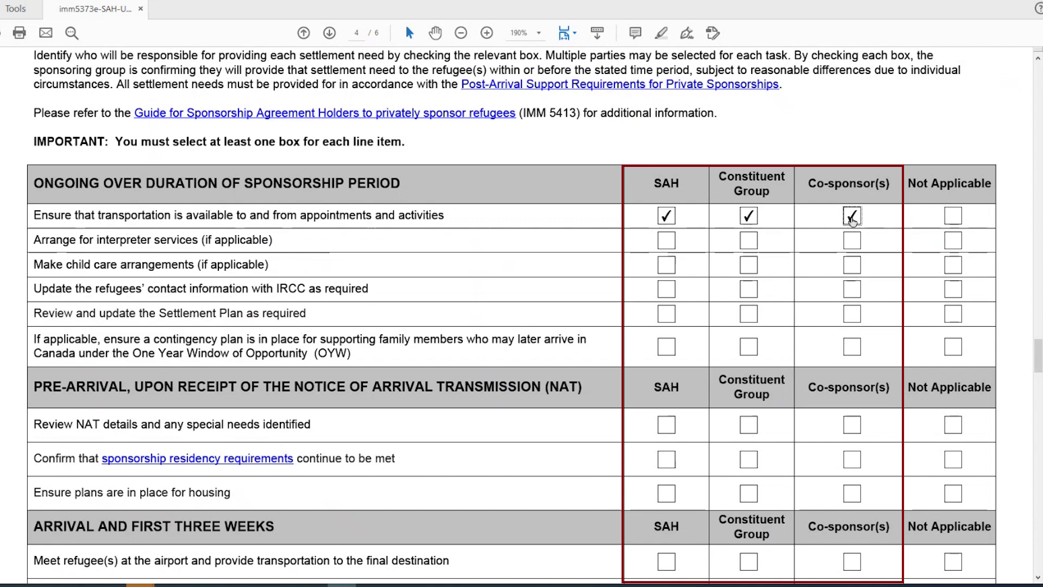
{"action": "left_click", "coordinate": [669, 218]}
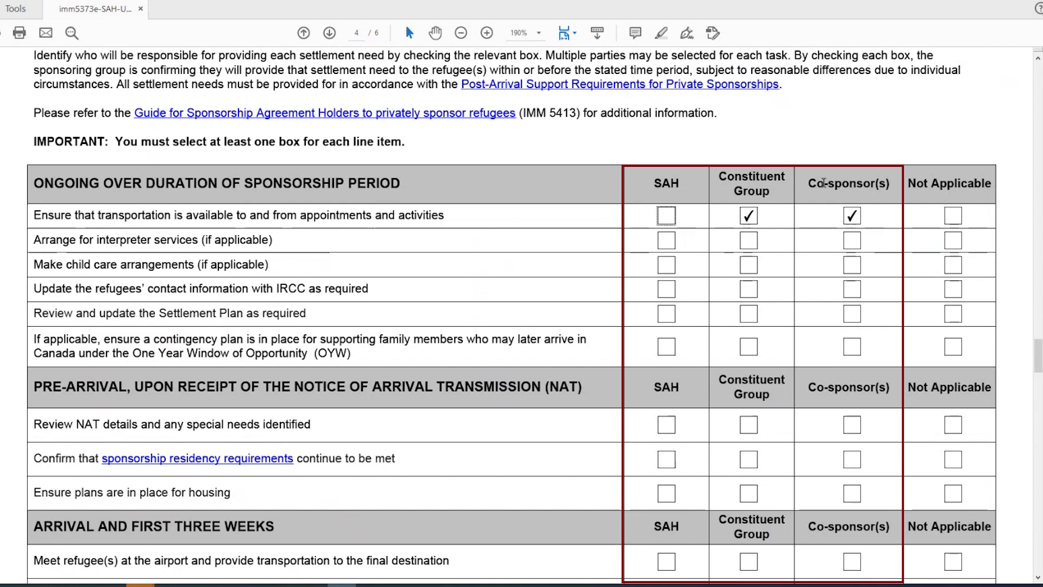
{"action": "left_click", "coordinate": [749, 216]}
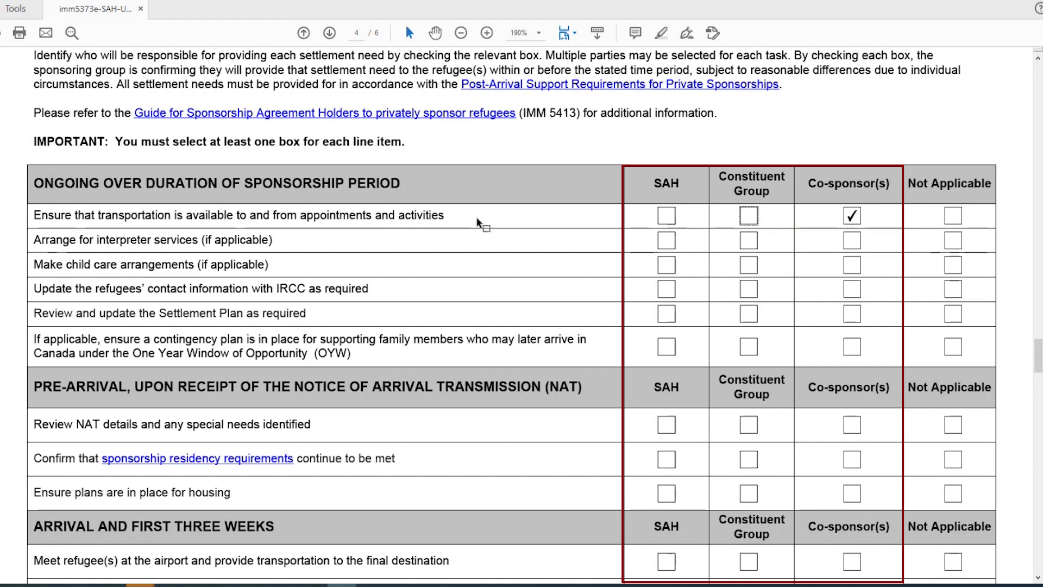
Mark the school registration information need under Arrival and First Three Weeks as Not Applicable.
{"action": "scroll", "coordinate": [2, 387], "scroll_direction": "down", "scroll_amount": 5}
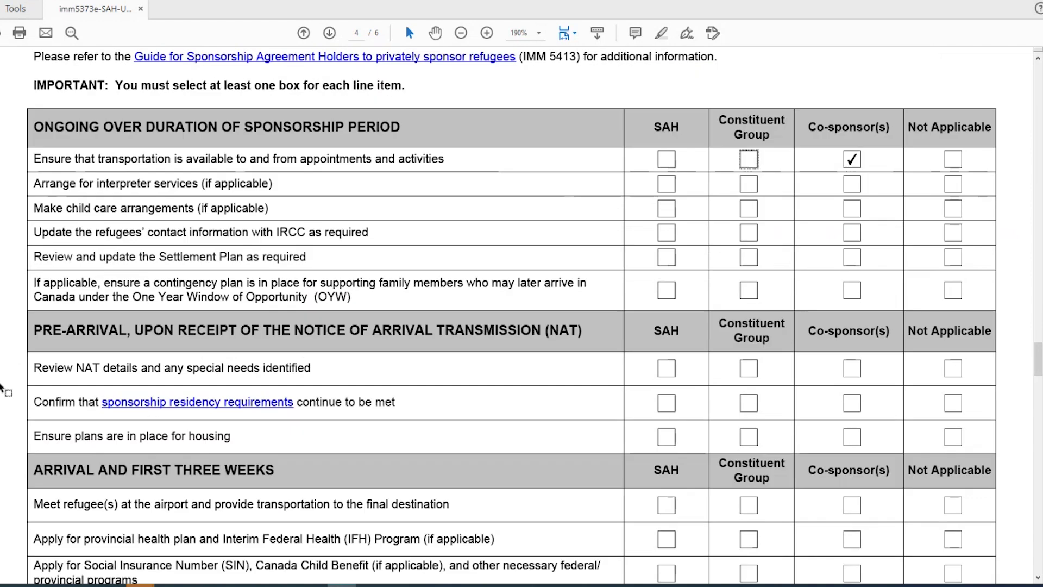
{"action": "scroll", "coordinate": [2, 387], "scroll_direction": "down", "scroll_amount": 4}
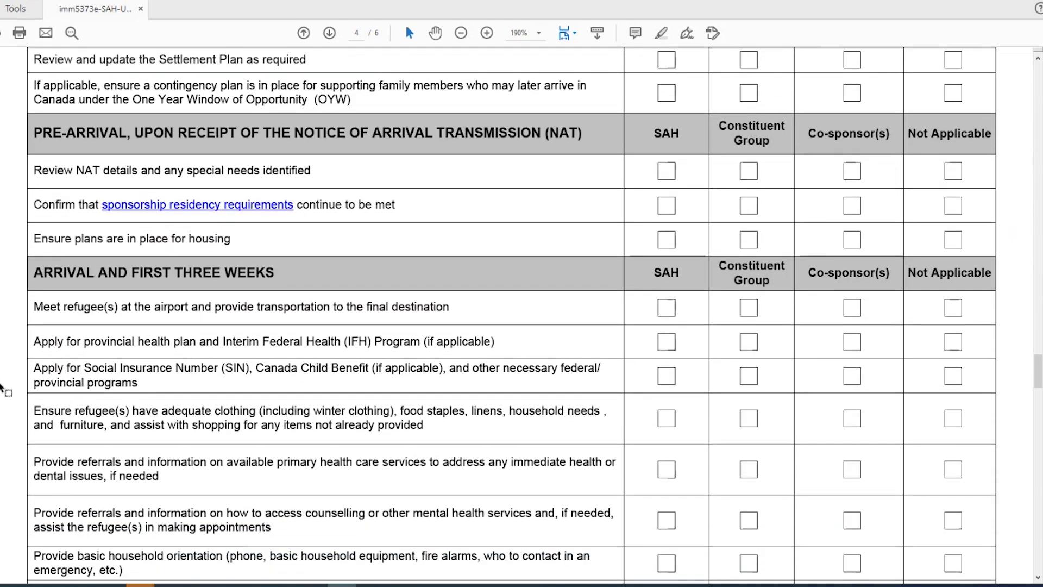
{"action": "scroll", "coordinate": [2, 387], "scroll_direction": "down", "scroll_amount": 4}
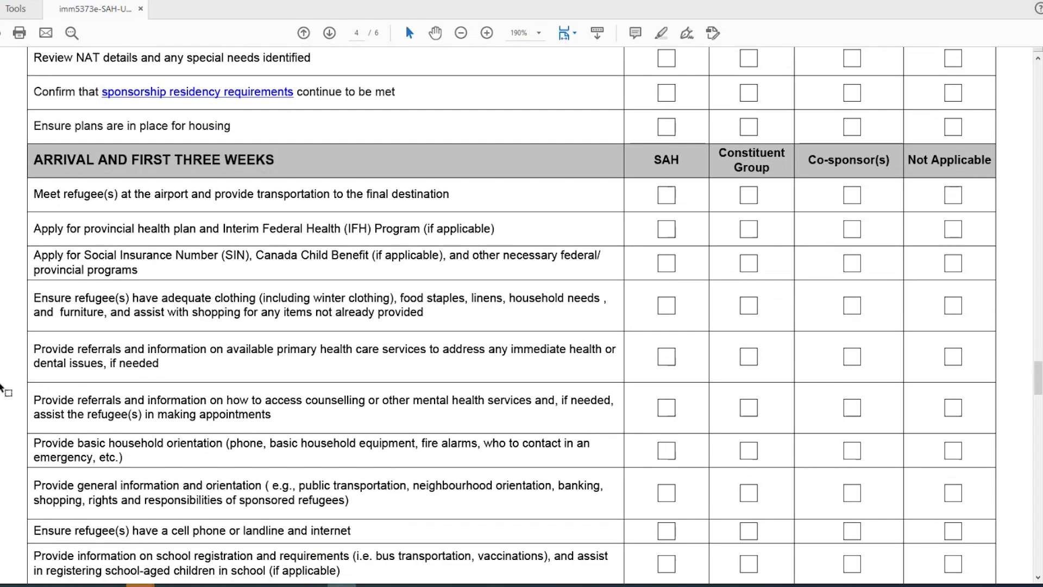
{"action": "scroll", "coordinate": [2, 387], "scroll_direction": "down", "scroll_amount": 1}
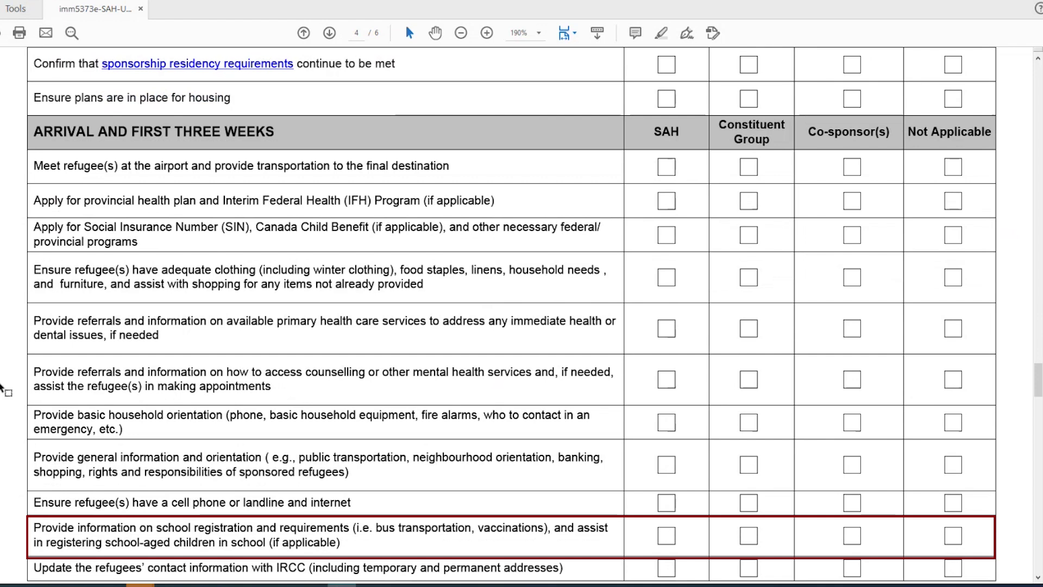
{"action": "scroll", "coordinate": [952, 480], "scroll_direction": "down", "scroll_amount": 1}
{"action": "left_click", "coordinate": [952, 481]}
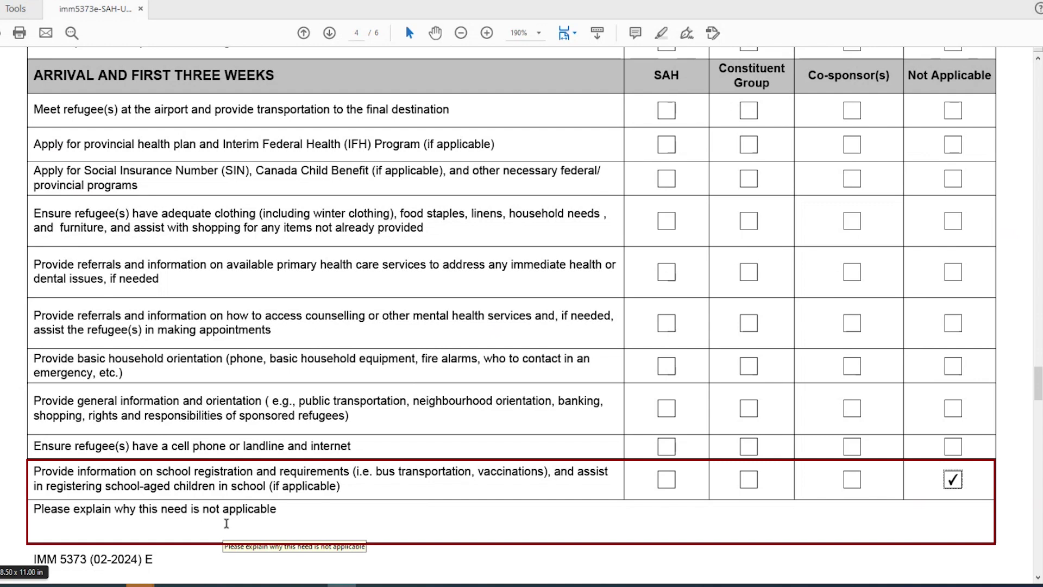
Examine the settlement needs from pre-arrival through 10-12 months after arrival, and the Financial Needs Checklist's instructions and cost items.
{"action": "scroll", "coordinate": [1019, 411], "scroll_direction": "up", "scroll_amount": 4}
{"action": "scroll", "coordinate": [1015, 405], "scroll_direction": "up", "scroll_amount": 3}
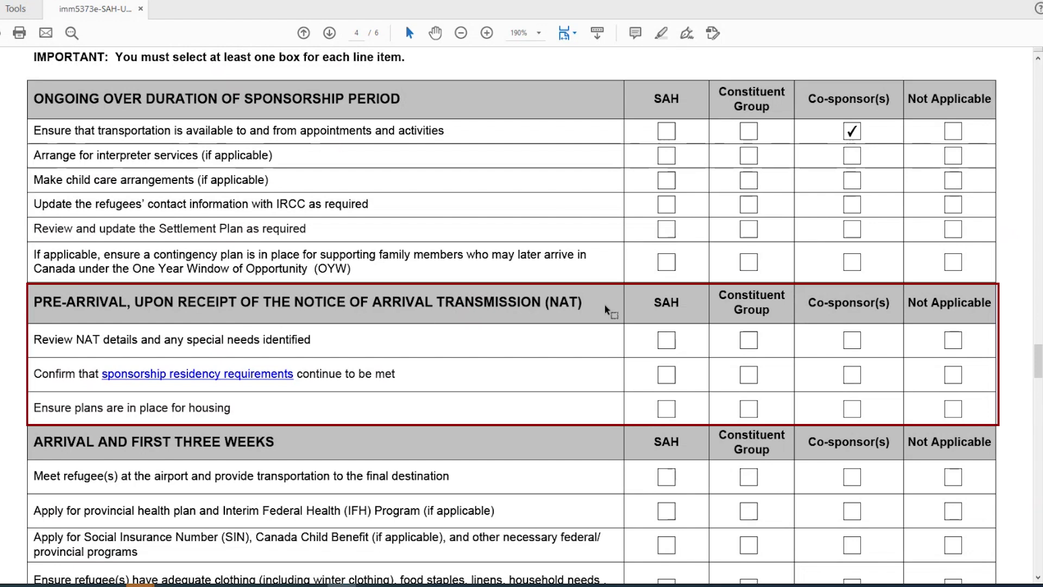
{"action": "scroll", "coordinate": [604, 304], "scroll_direction": "down", "scroll_amount": 6}
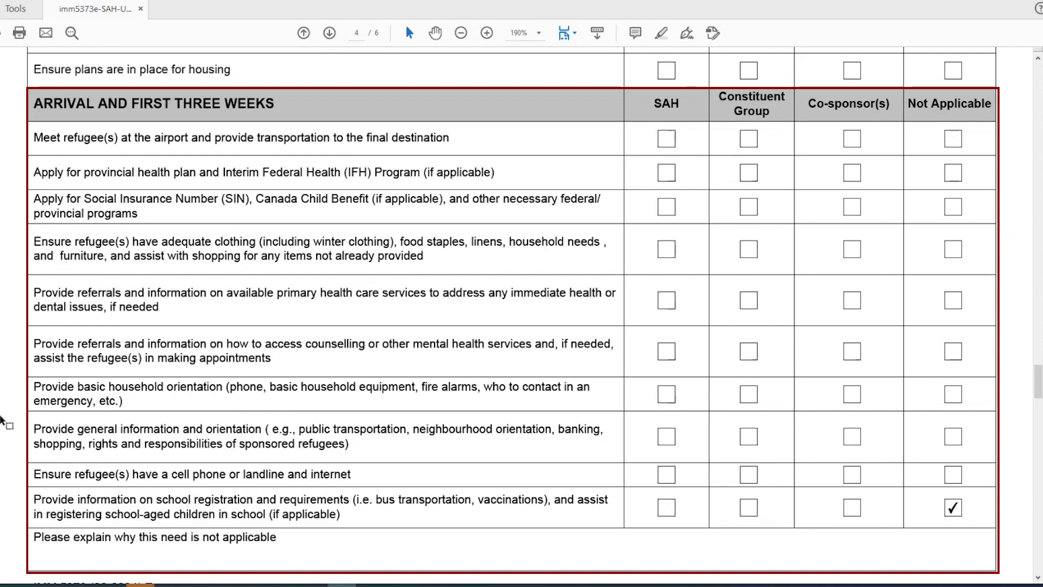
{"action": "scroll", "coordinate": [3, 418], "scroll_direction": "down", "scroll_amount": 10}
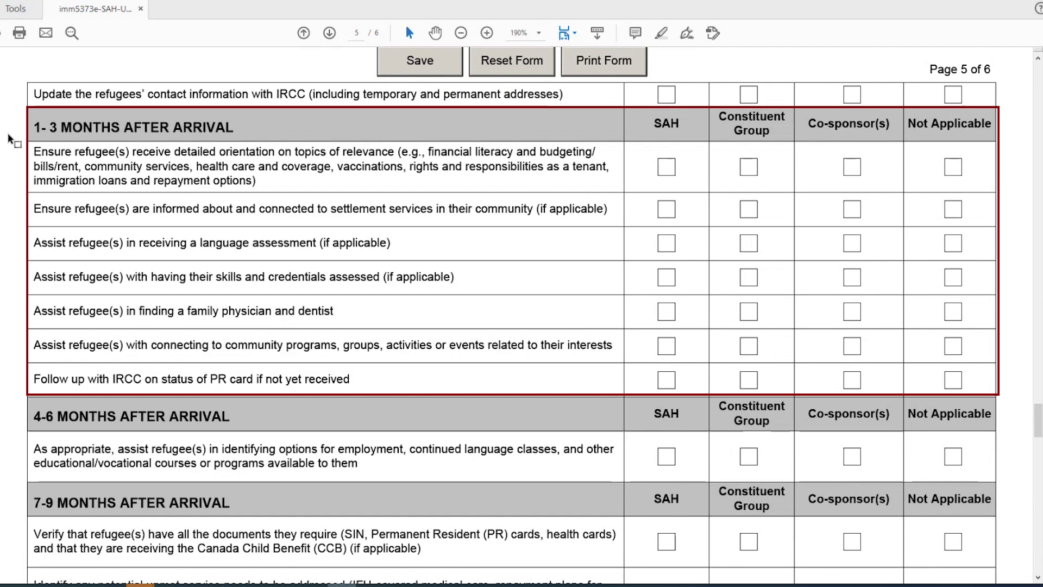
{"action": "scroll", "coordinate": [10, 132], "scroll_direction": "down", "scroll_amount": 5}
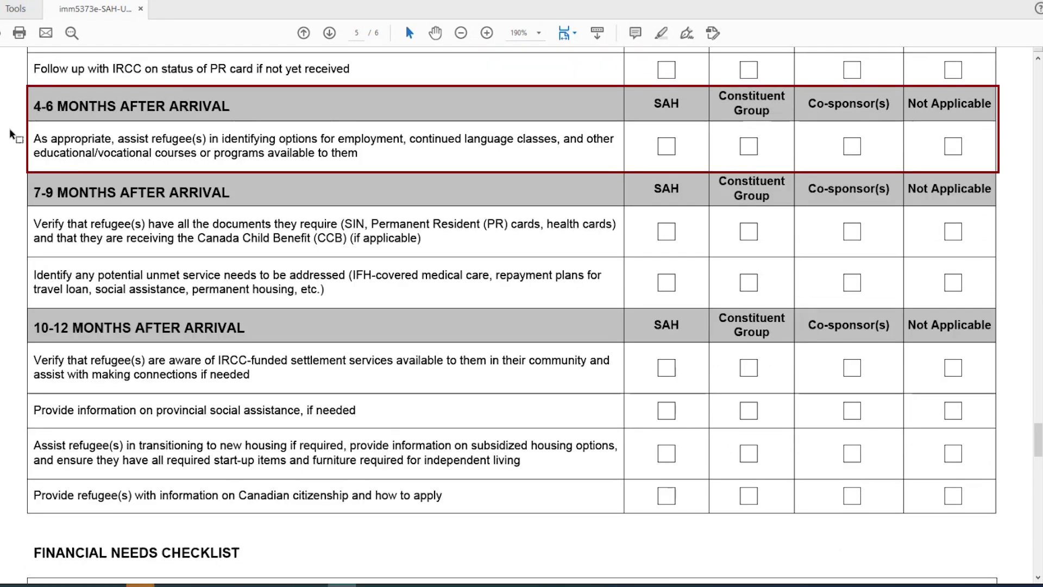
{"action": "scroll", "coordinate": [10, 132], "scroll_direction": "down", "scroll_amount": 2}
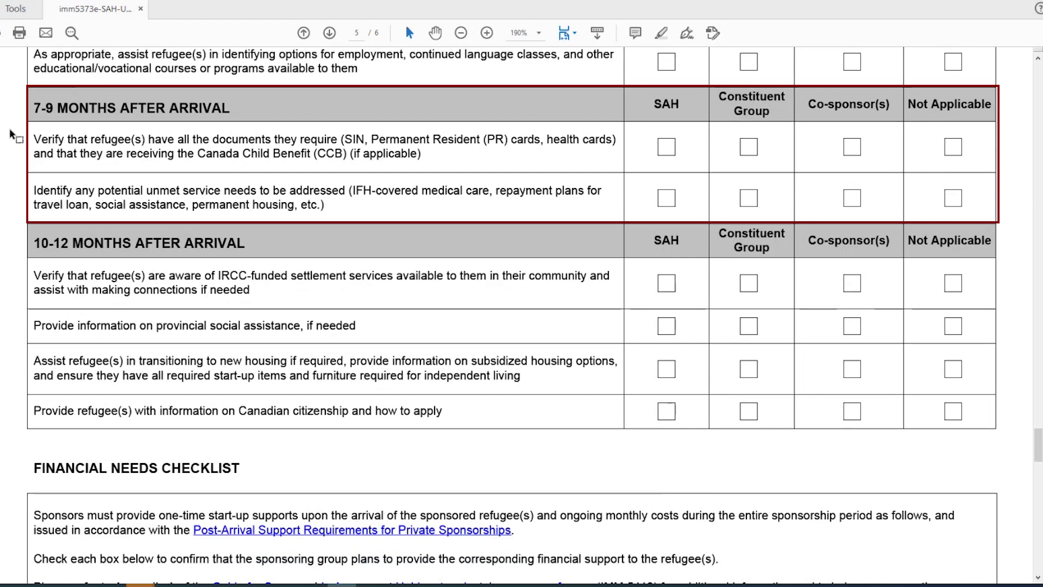
{"action": "scroll", "coordinate": [11, 133], "scroll_direction": "down", "scroll_amount": 3}
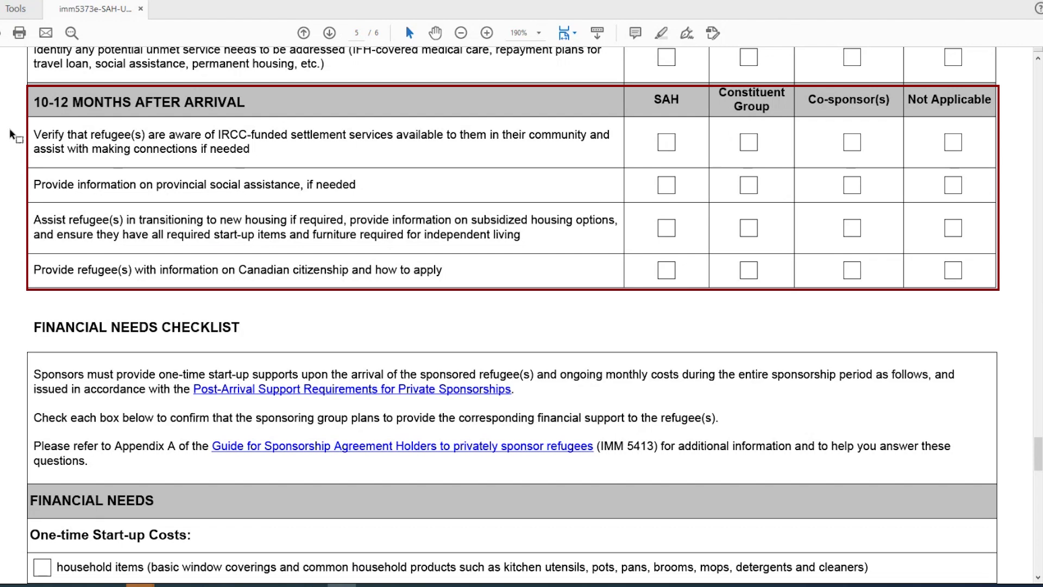
{"action": "scroll", "coordinate": [9, 128], "scroll_direction": "down", "scroll_amount": 5}
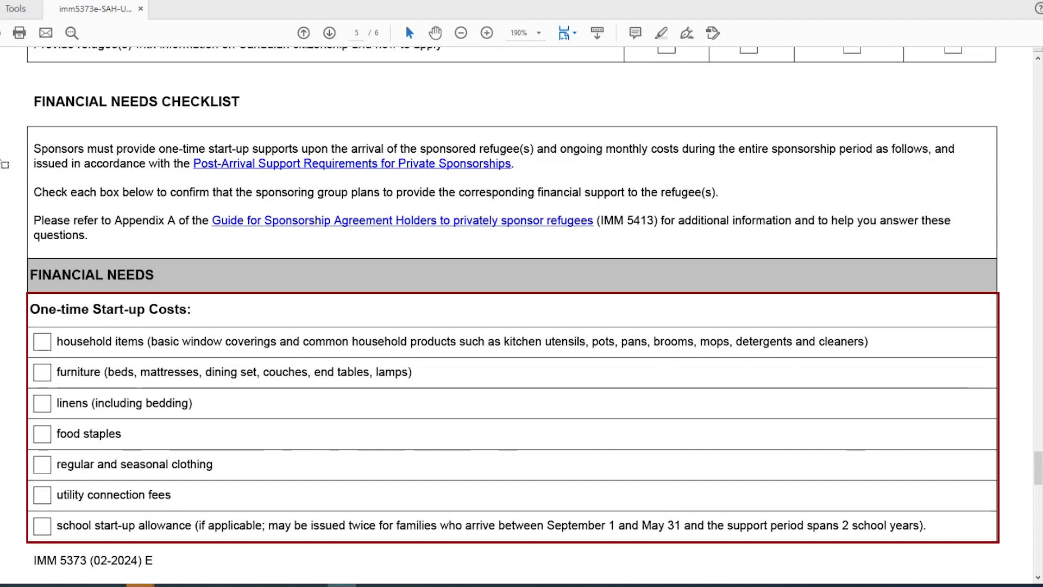
{"action": "scroll", "coordinate": [5, 164], "scroll_direction": "down", "scroll_amount": 8}
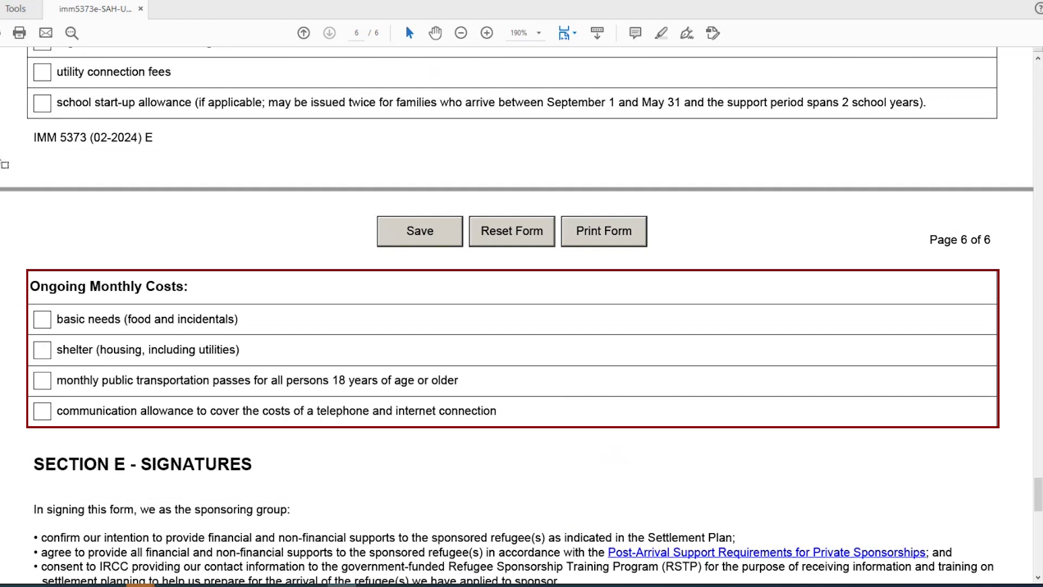
{"action": "scroll", "coordinate": [5, 164], "scroll_direction": "up", "scroll_amount": 4}
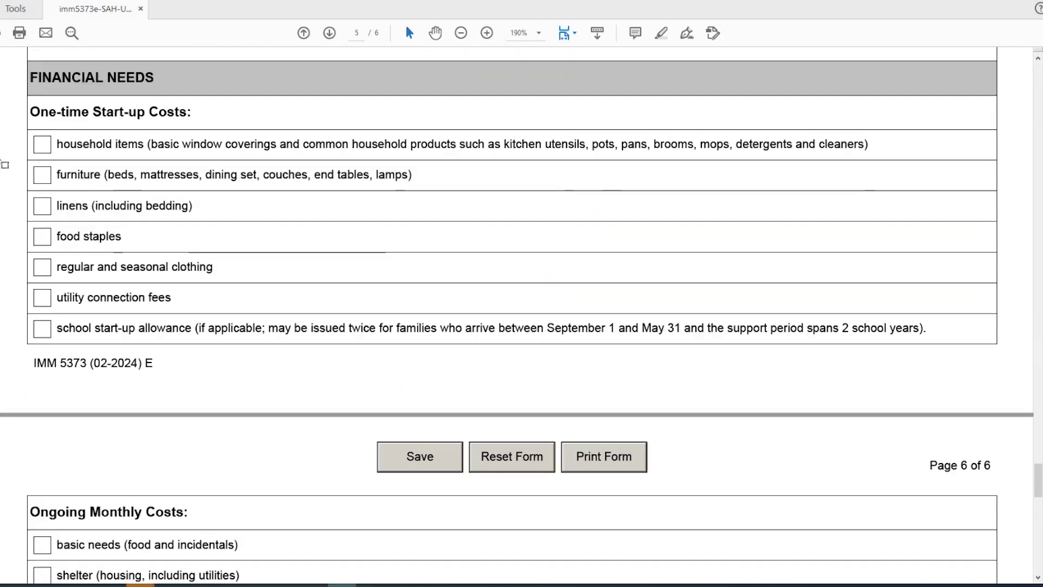
{"action": "scroll", "coordinate": [5, 164], "scroll_direction": "up", "scroll_amount": 3}
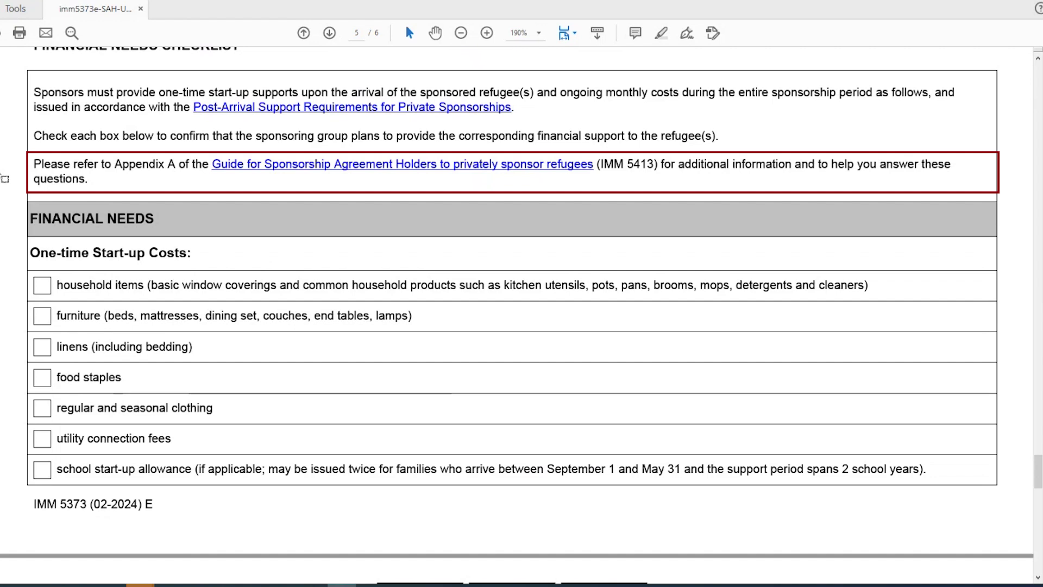
Check all One-time Start-up Costs, from household items, furniture and linens through utility connection fees and school start-up allowance.
{"action": "scroll", "coordinate": [4, 179], "scroll_direction": "down", "scroll_amount": 2}
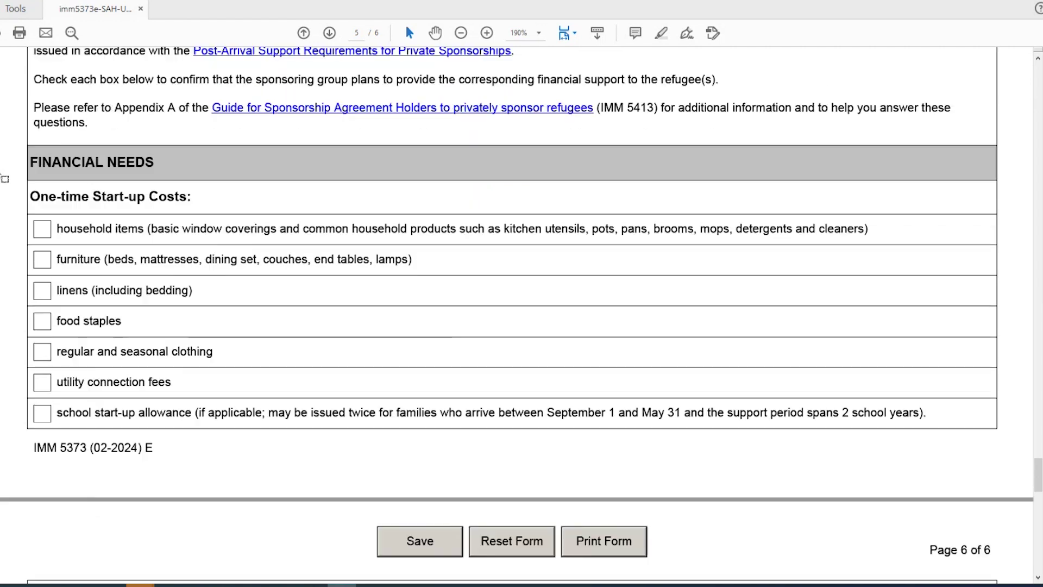
{"action": "left_click", "coordinate": [41, 234]}
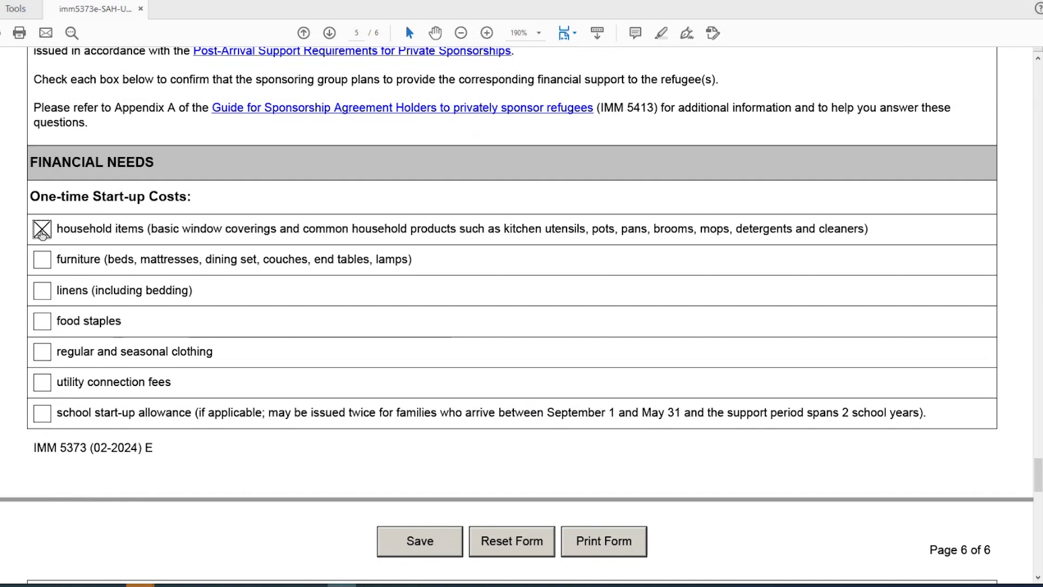
{"action": "left_click", "coordinate": [43, 262]}
{"action": "left_click", "coordinate": [41, 290]}
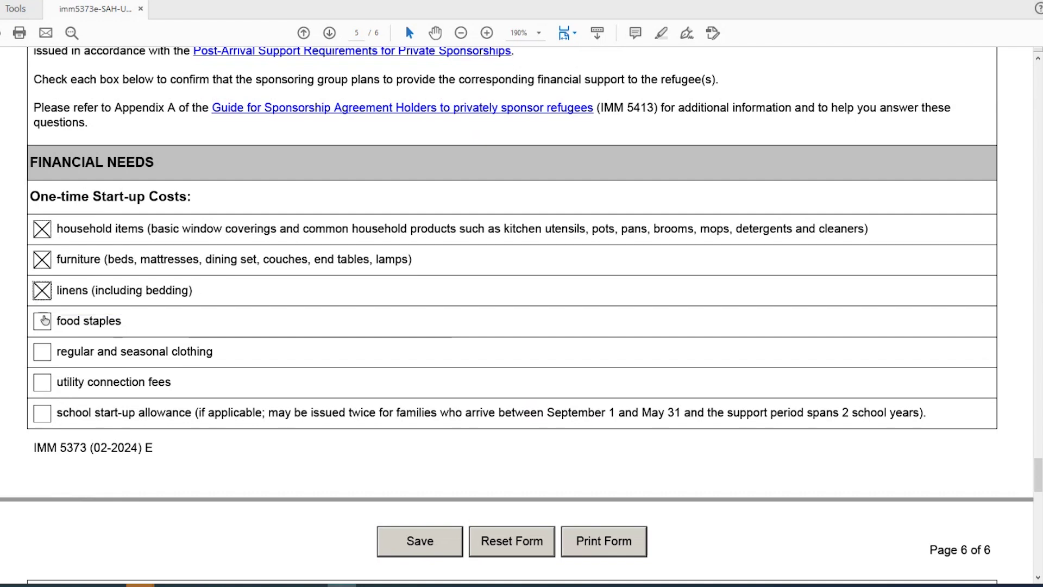
{"action": "left_click", "coordinate": [44, 321]}
{"action": "left_click", "coordinate": [42, 351]}
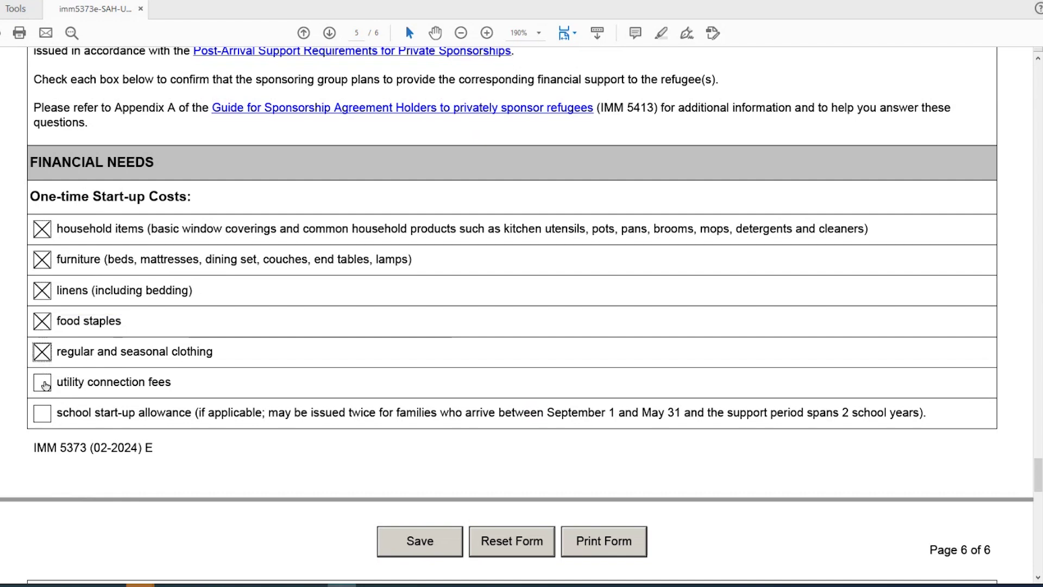
{"action": "left_click", "coordinate": [42, 383]}
{"action": "left_click", "coordinate": [44, 419]}
Check all Ongoing Monthly Costs: basic needs, shelter, monthly public transportation passes and communication allowance.
{"action": "scroll", "coordinate": [22, 380], "scroll_direction": "down", "scroll_amount": 5}
{"action": "left_click", "coordinate": [44, 296]}
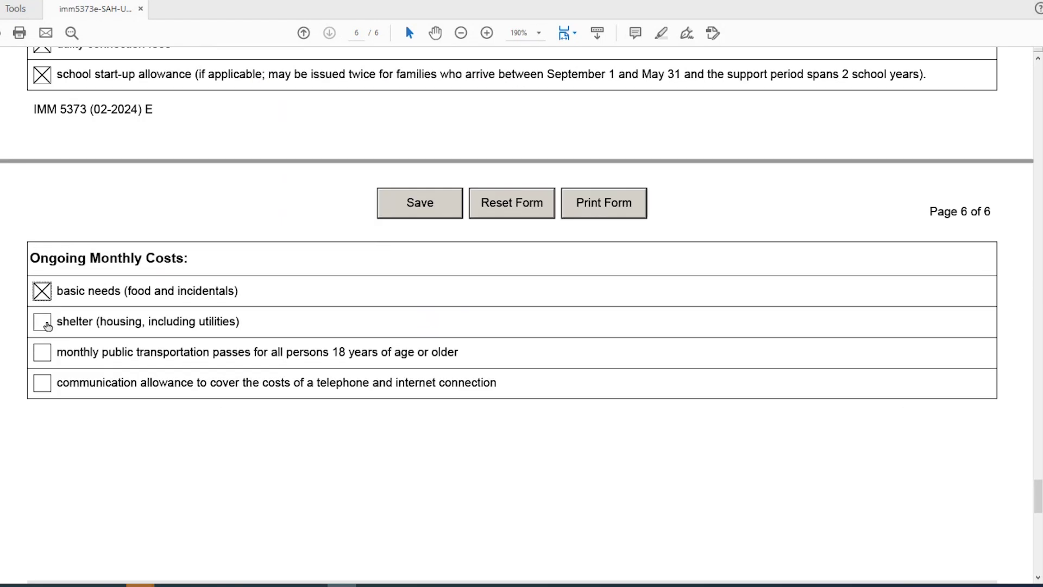
{"action": "left_click", "coordinate": [47, 326]}
{"action": "left_click", "coordinate": [44, 358]}
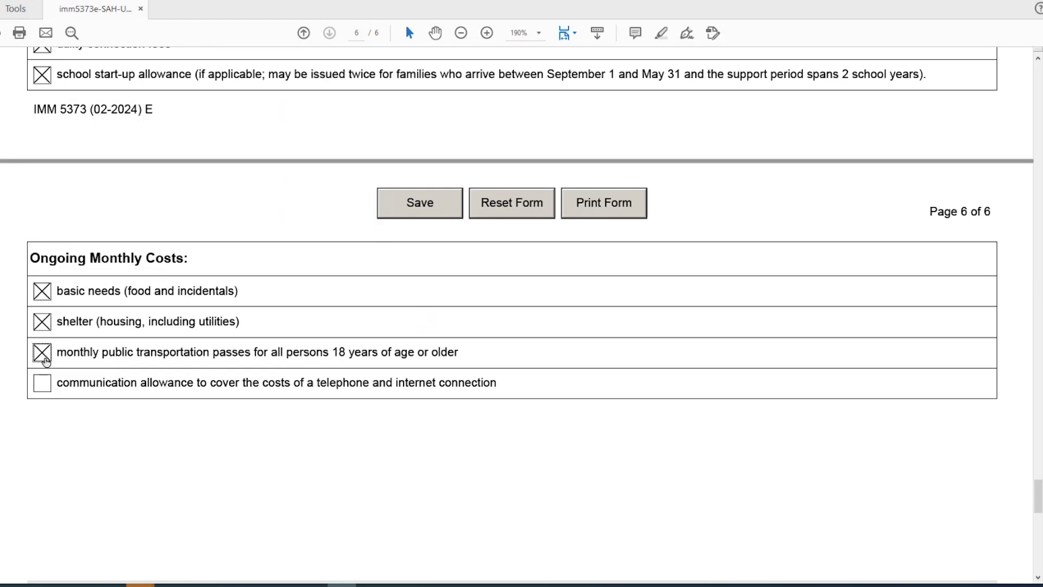
{"action": "left_click", "coordinate": [46, 392]}
Review the financial needs checklists and read the Sponsorship Cost Estimate section down to the in-kind deductions.
{"action": "scroll", "coordinate": [2, 328], "scroll_direction": "up", "scroll_amount": 4}
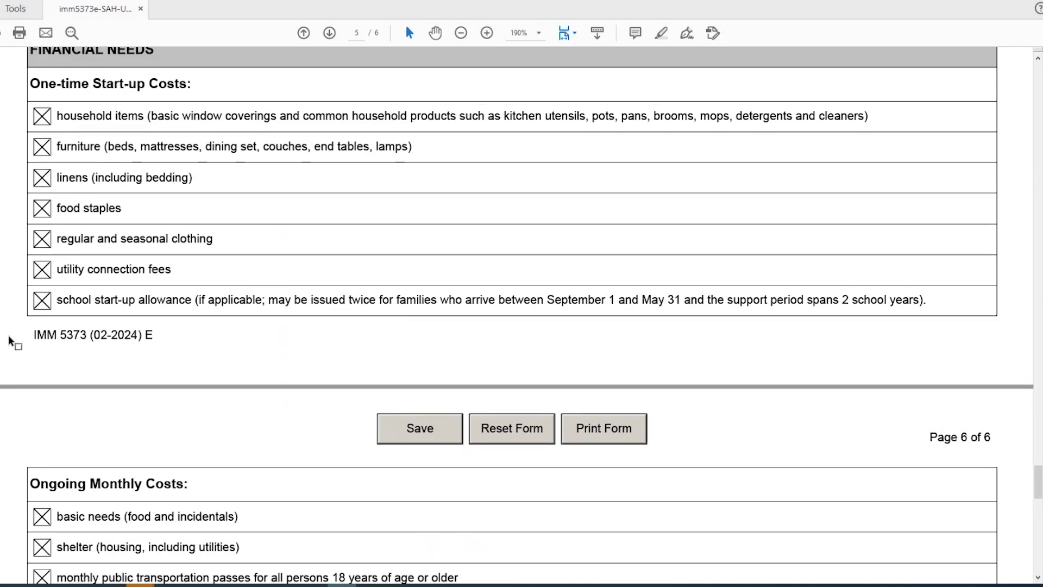
{"action": "scroll", "coordinate": [9, 339], "scroll_direction": "down", "scroll_amount": 7}
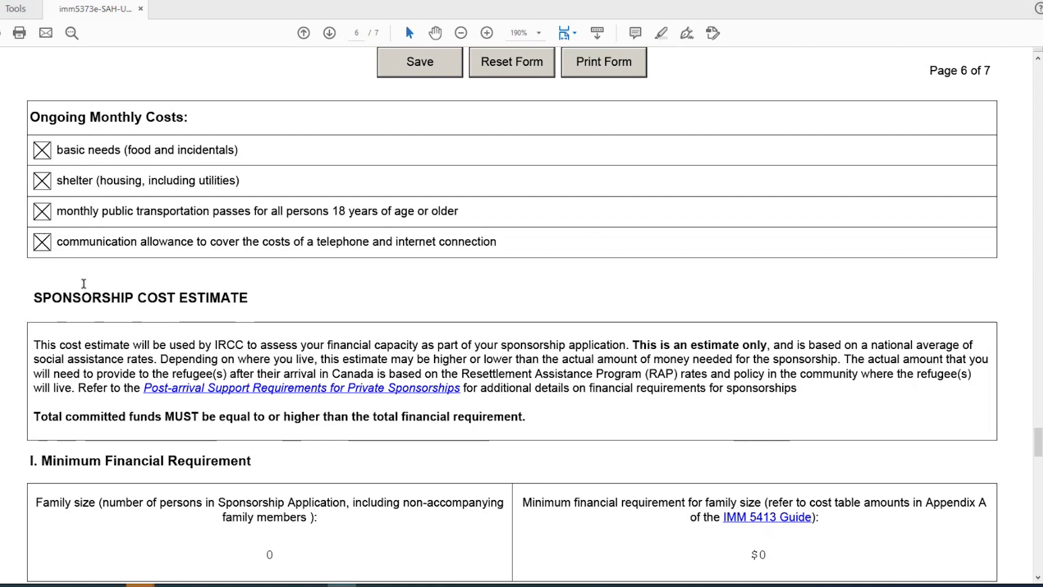
{"action": "scroll", "coordinate": [83, 283], "scroll_direction": "down", "scroll_amount": 3}
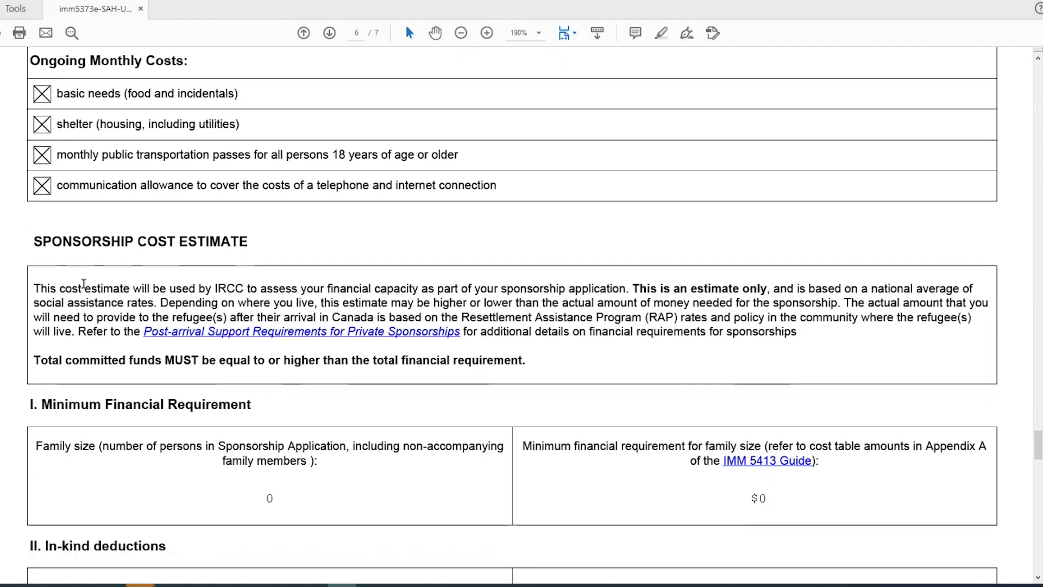
{"action": "scroll", "coordinate": [83, 283], "scroll_direction": "down", "scroll_amount": 1}
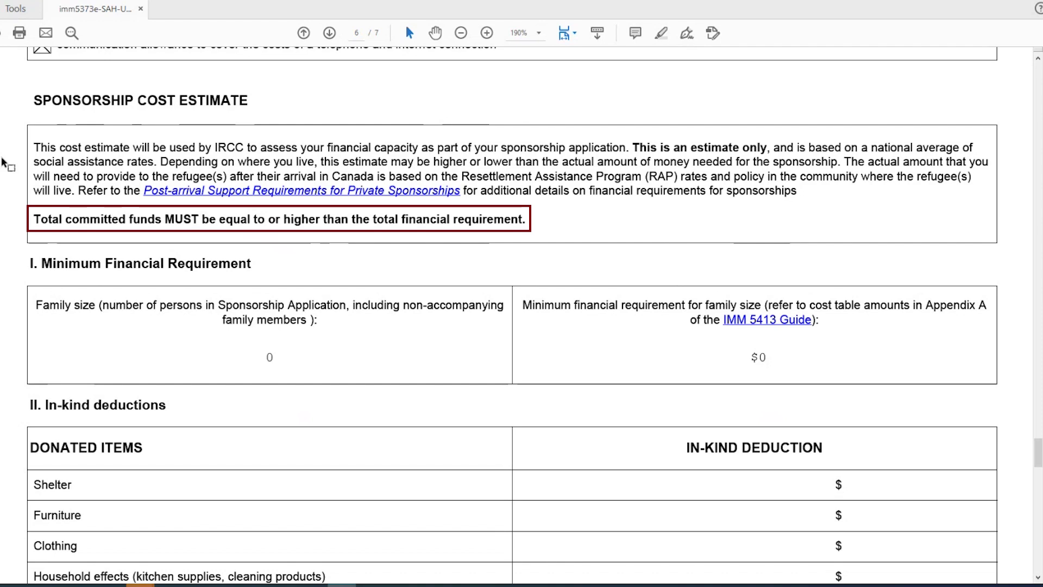
{"action": "scroll", "coordinate": [4, 162], "scroll_direction": "down", "scroll_amount": 3}
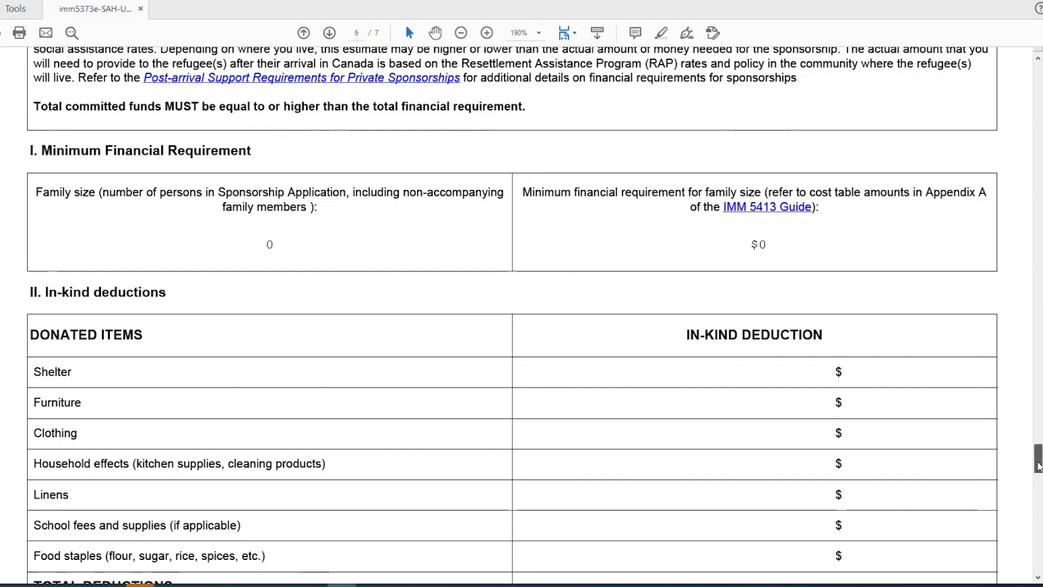
Enter "Principal Applicant name" as the principal applicant's family name in Section B and check the Minimum Financial Requirement.
{"action": "left_click_drag", "start_coordinate": [1037, 464], "coordinate": [1031, 165]}
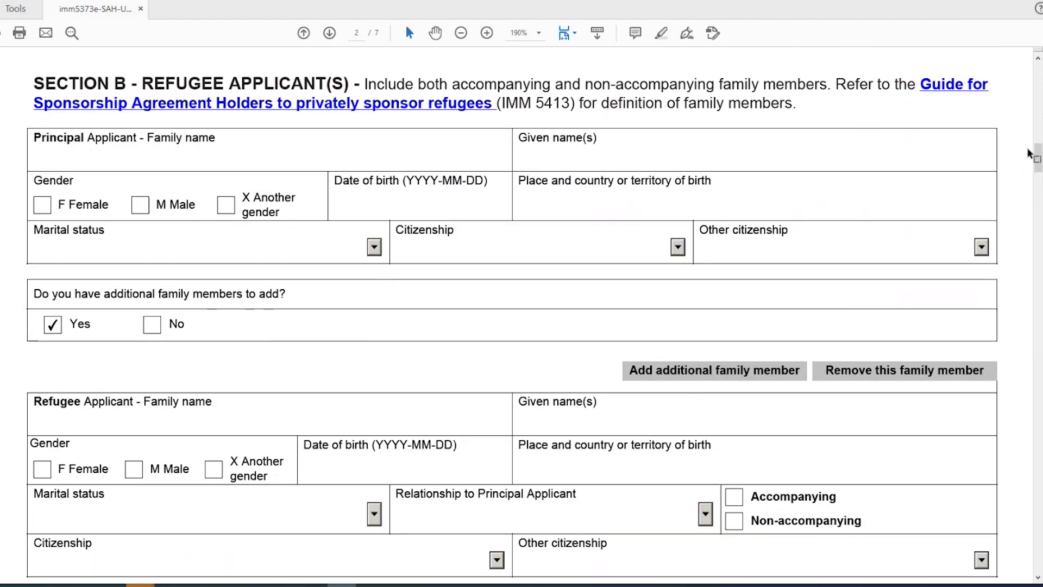
{"action": "left_click", "coordinate": [242, 158]}
{"action": "type", "text": "Principal Applicant"}
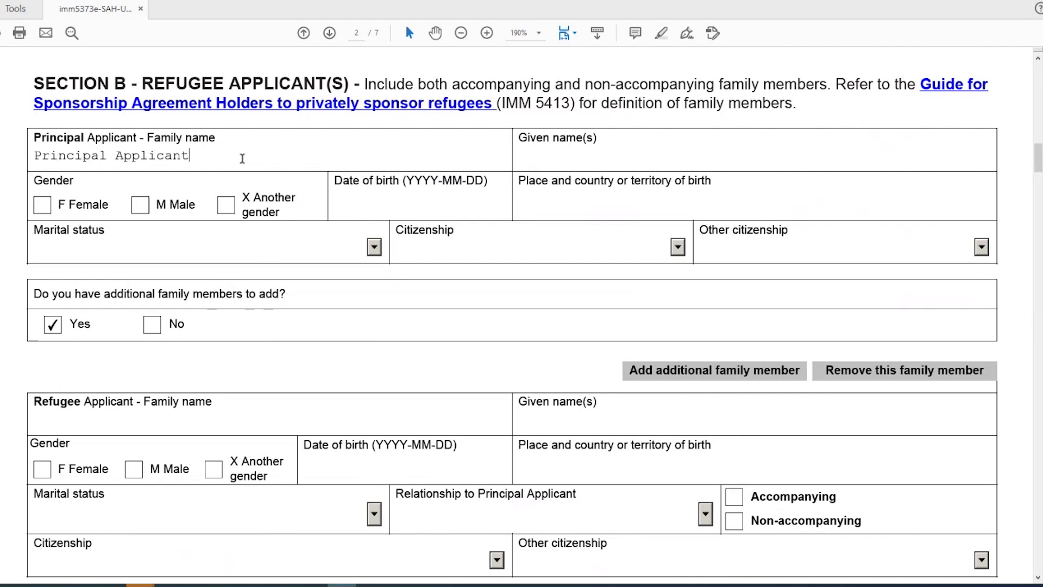
{"action": "type", "text": " name"}
{"action": "left_click_drag", "start_coordinate": [1037, 169], "coordinate": [1037, 474]}
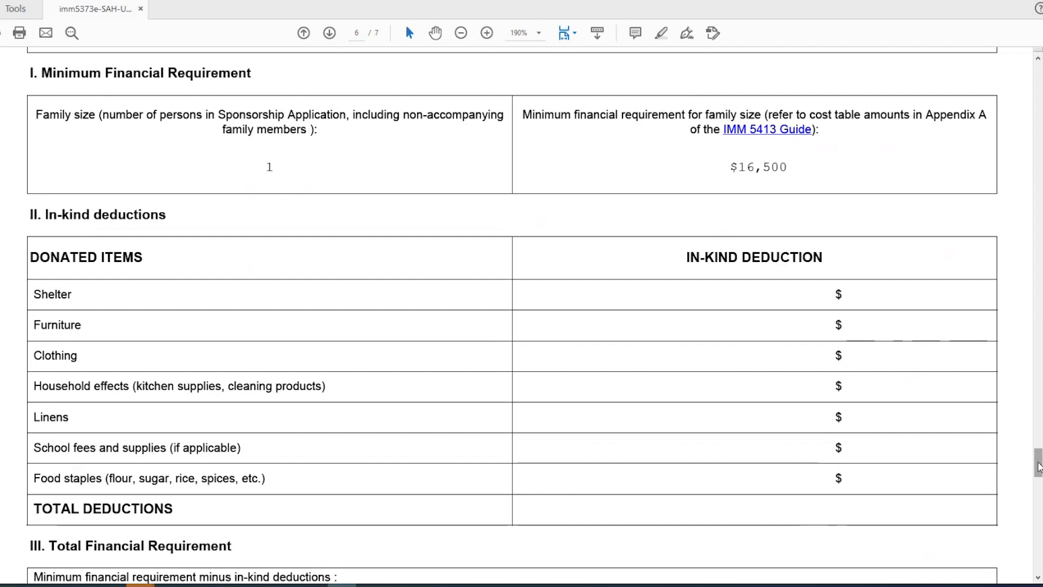
{"action": "left_click_drag", "start_coordinate": [1037, 459], "coordinate": [1039, 466]}
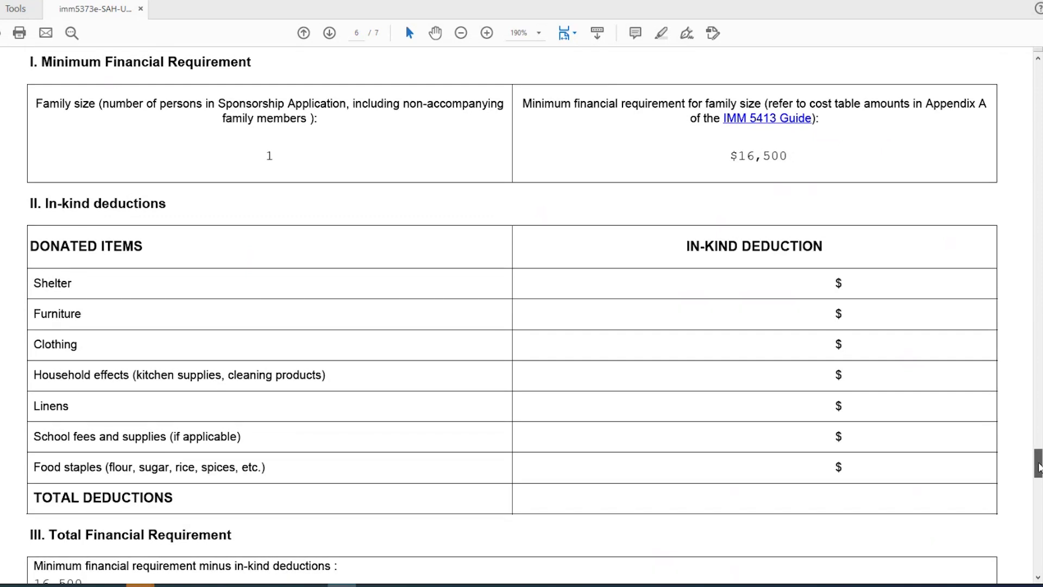
Fill in the family names of the two additional refugee applicants as "Spouse Name" and "Dependant Child".
{"action": "left_click_drag", "start_coordinate": [1038, 466], "coordinate": [1039, 174]}
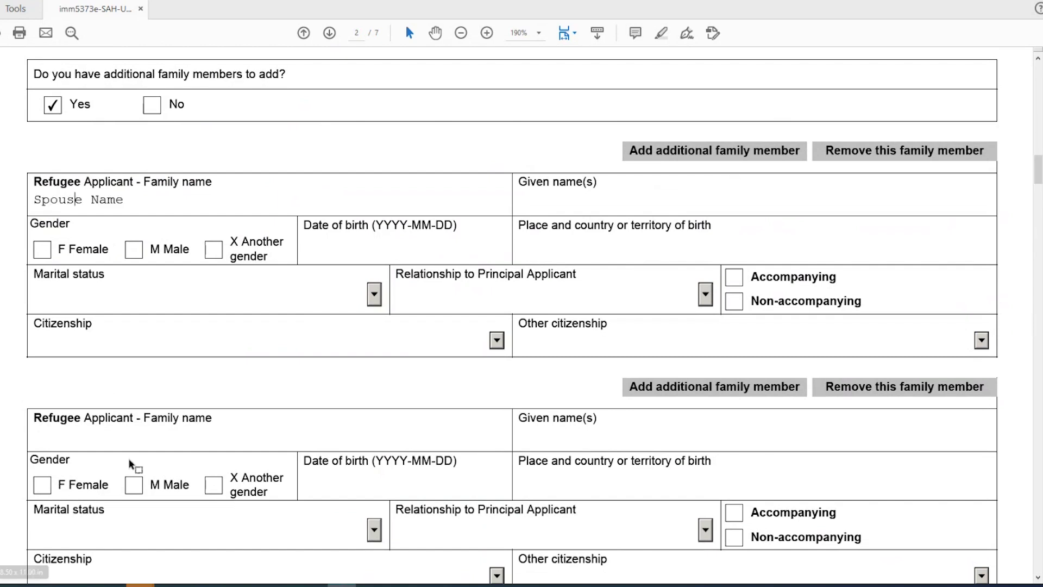
{"action": "left_click", "coordinate": [122, 443]}
{"action": "type", "text": "Dependant Child"}
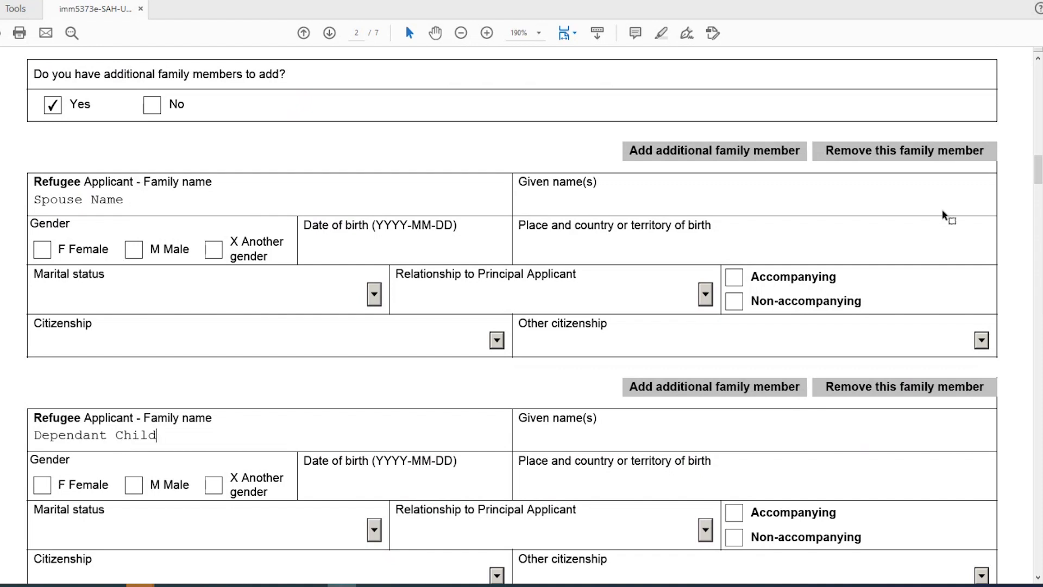
Examine the calculated family size and the minimum financial requirement for that family size.
{"action": "left_click_drag", "start_coordinate": [1038, 180], "coordinate": [1018, 473]}
{"action": "scroll", "coordinate": [1018, 473], "scroll_direction": "up", "scroll_amount": 1}
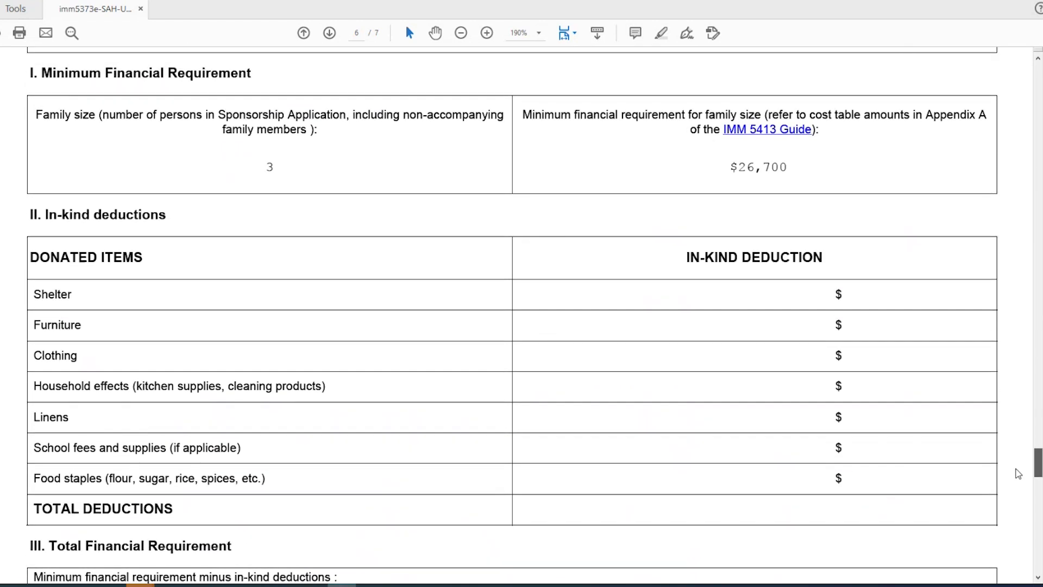
{"action": "scroll", "coordinate": [1018, 473], "scroll_direction": "down", "scroll_amount": 1}
{"action": "scroll", "coordinate": [1018, 473], "scroll_direction": "up", "scroll_amount": 2}
{"action": "scroll", "coordinate": [1018, 473], "scroll_direction": "down", "scroll_amount": 1}
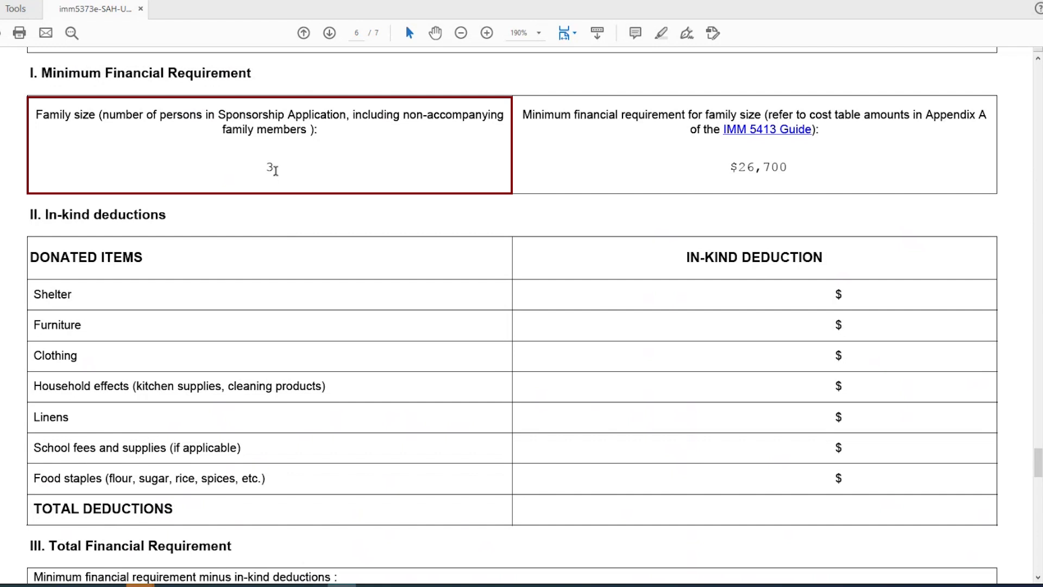
{"action": "key", "text": "Tab"}
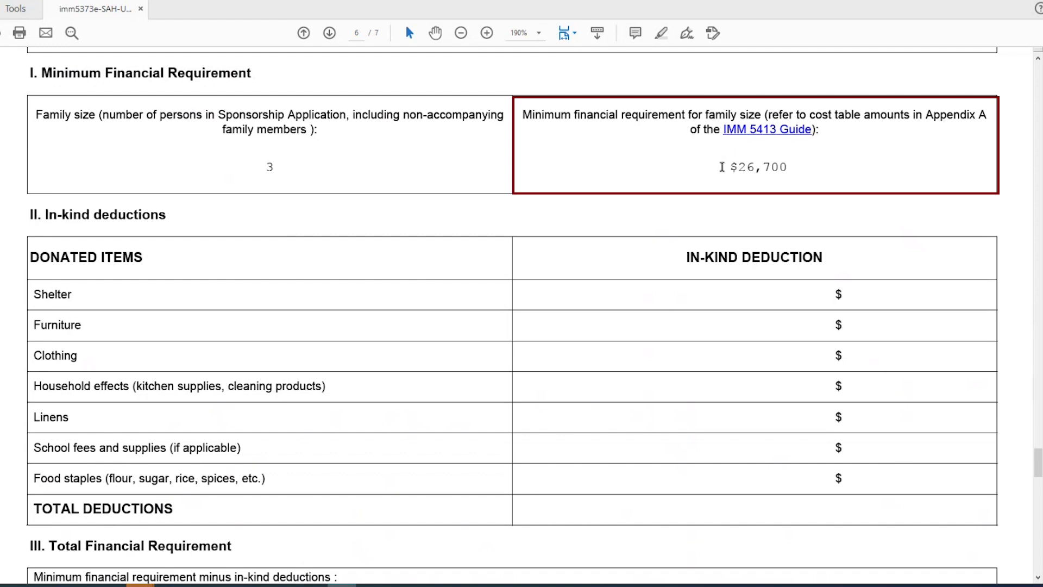
{"action": "left_click_drag", "start_coordinate": [722, 166], "coordinate": [763, 168]}
{"action": "left_click_drag", "start_coordinate": [729, 166], "coordinate": [788, 166]}
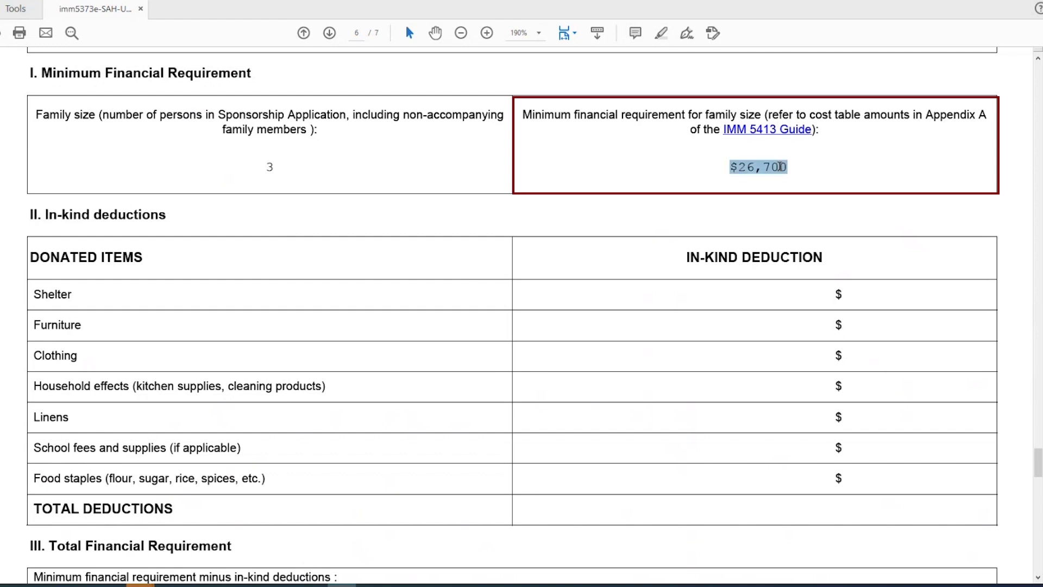
{"action": "left_click", "coordinate": [822, 168]}
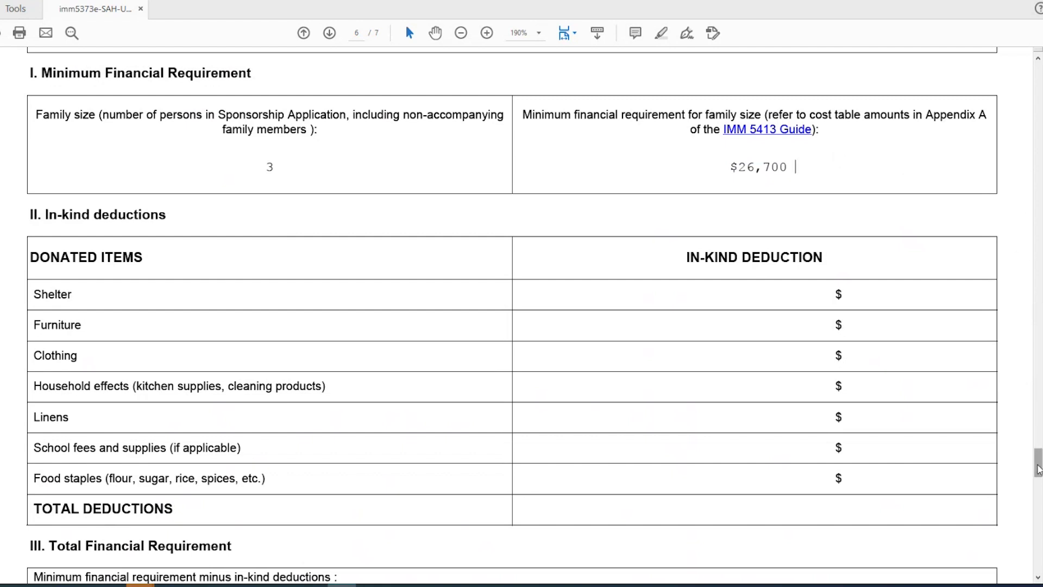
Examine the in-kind deductions for donated items, the Total Financial Requirement and the Total committed funds section.
{"action": "left_click_drag", "start_coordinate": [1037, 468], "coordinate": [1038, 477]}
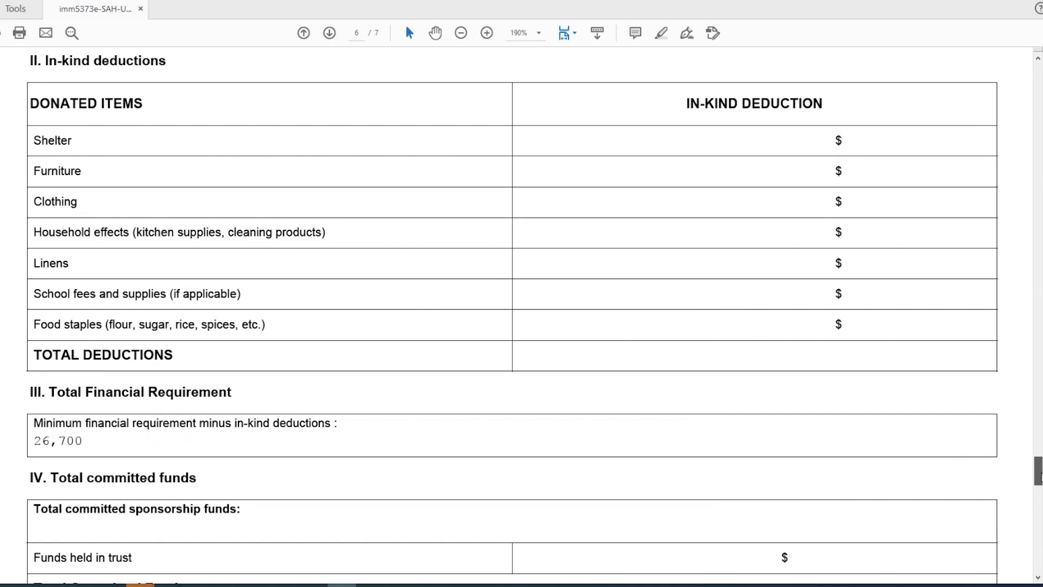
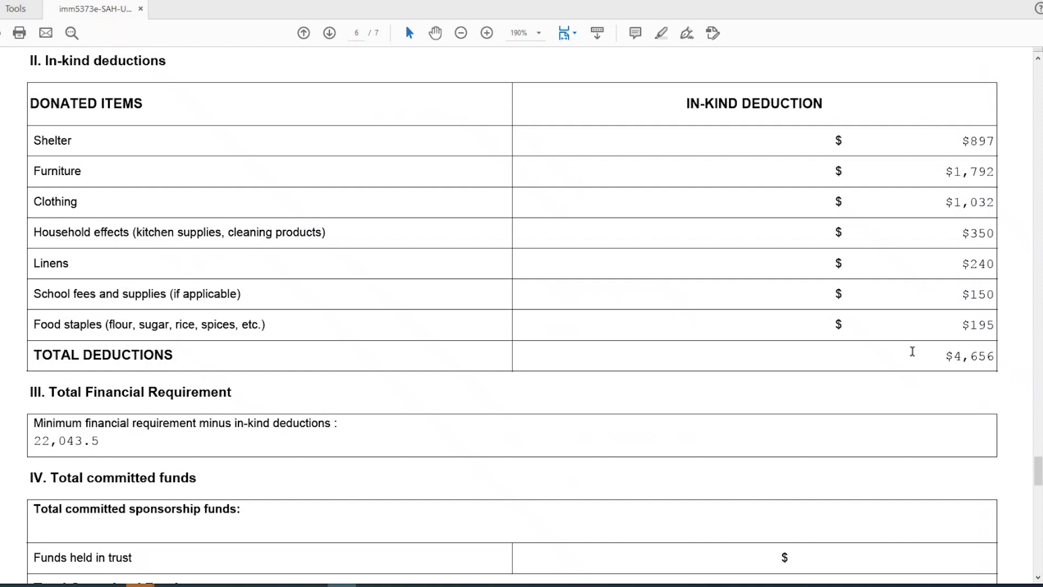
{"action": "scroll", "coordinate": [912, 351], "scroll_direction": "down", "scroll_amount": 5}
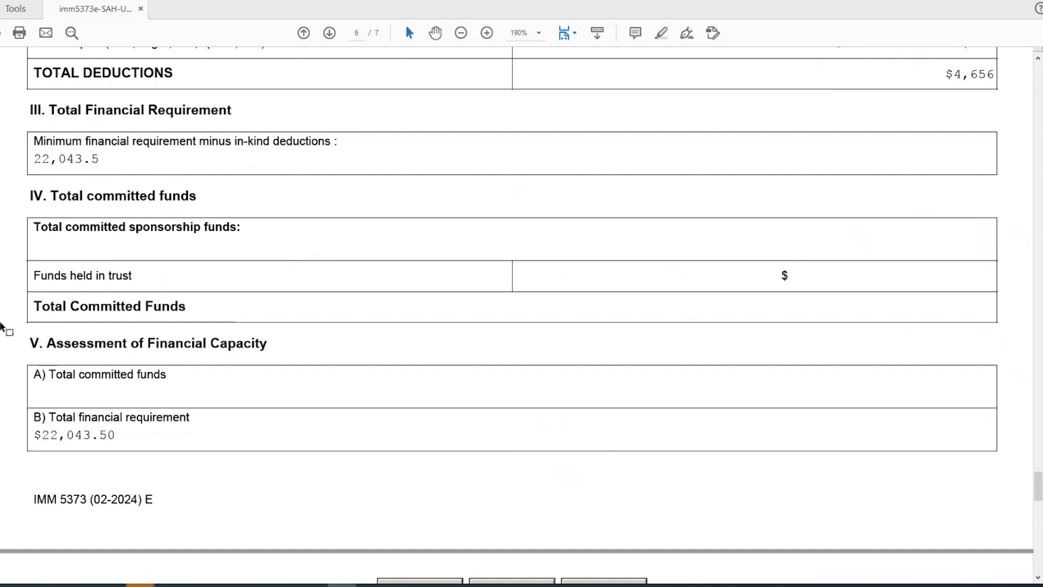
{"action": "scroll", "coordinate": [2, 326], "scroll_direction": "up", "scroll_amount": 8}
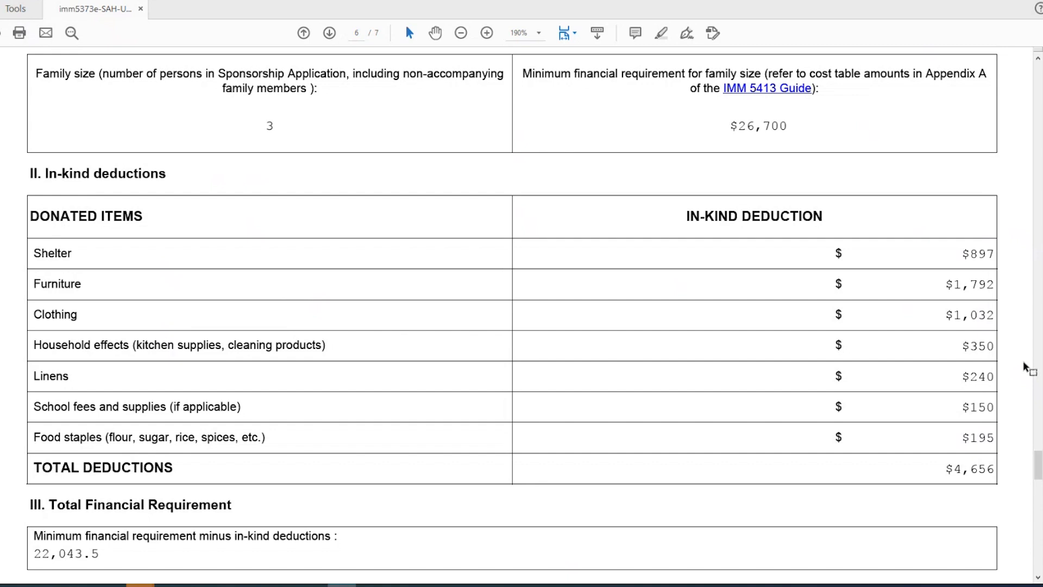
{"action": "scroll", "coordinate": [1026, 367], "scroll_direction": "down", "scroll_amount": 9}
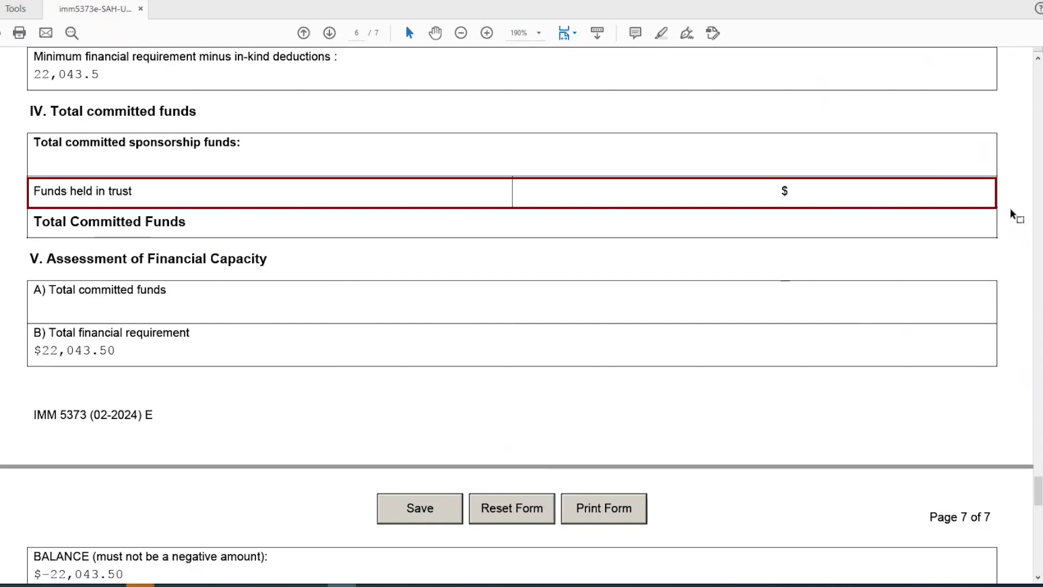
Set the funds held in trust to $15,000 and check the balance in the Assessment of Financial Capacity.
{"action": "type", "text": "15000"}
{"action": "left_click", "coordinate": [1010, 210]}
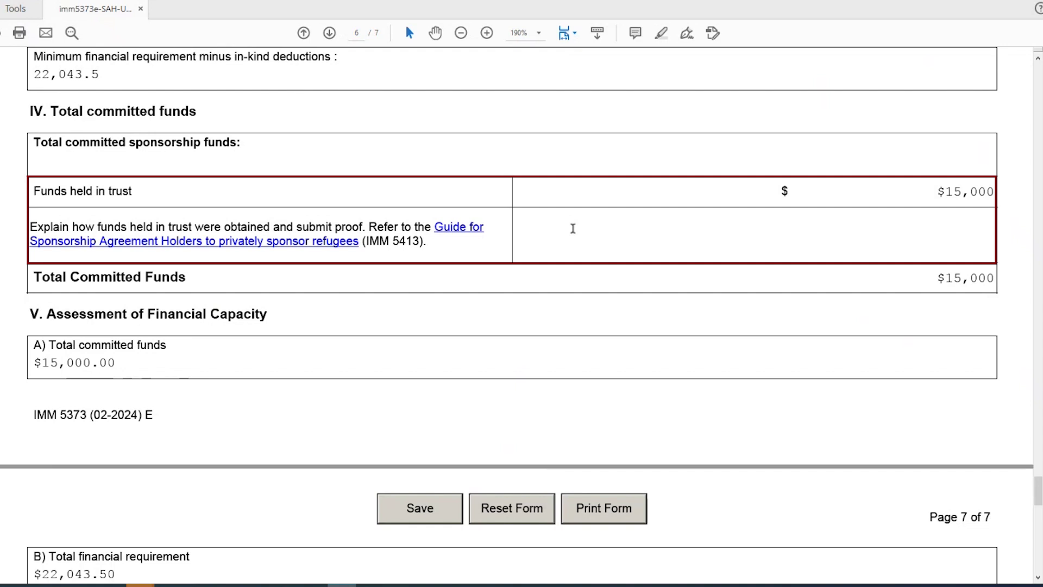
{"action": "key", "text": "Tab"}
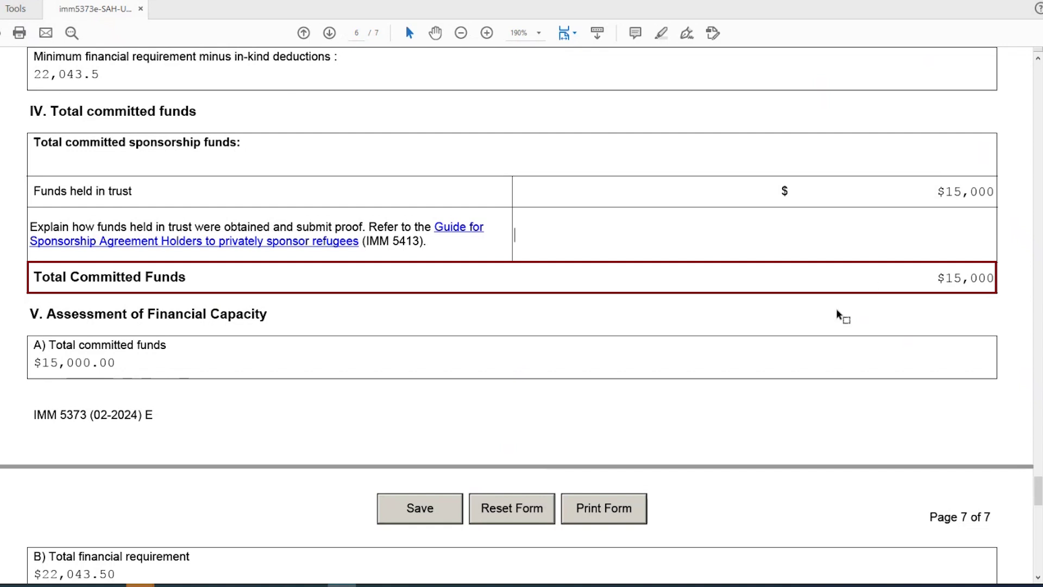
{"action": "scroll", "coordinate": [837, 313], "scroll_direction": "down", "scroll_amount": 5}
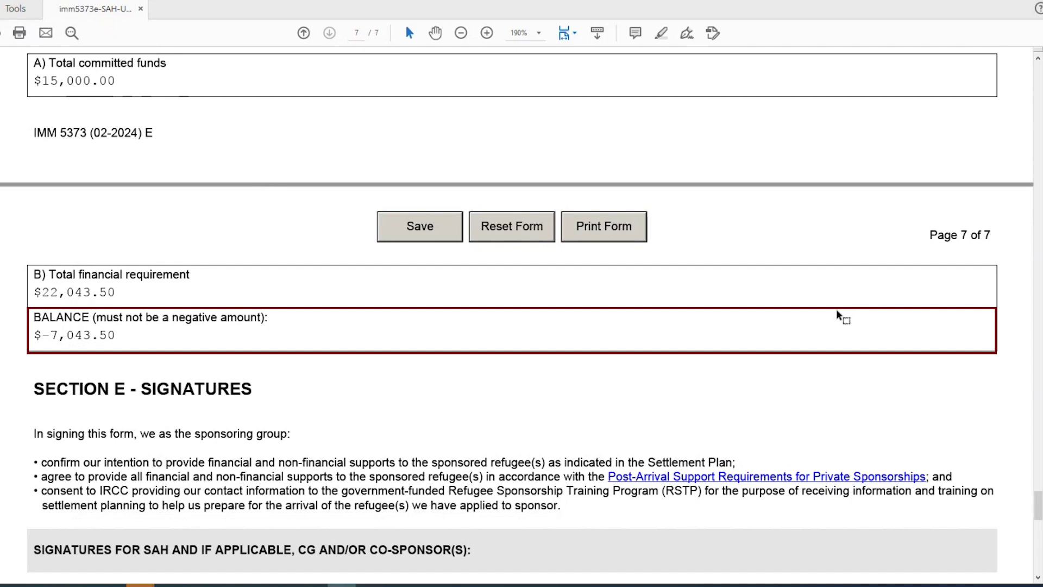
Change the funds held in trust to $25,000 and review the committed funds and balance.
{"action": "scroll", "coordinate": [841, 317], "scroll_direction": "up", "scroll_amount": 10}
{"action": "double_click", "coordinate": [940, 416]}
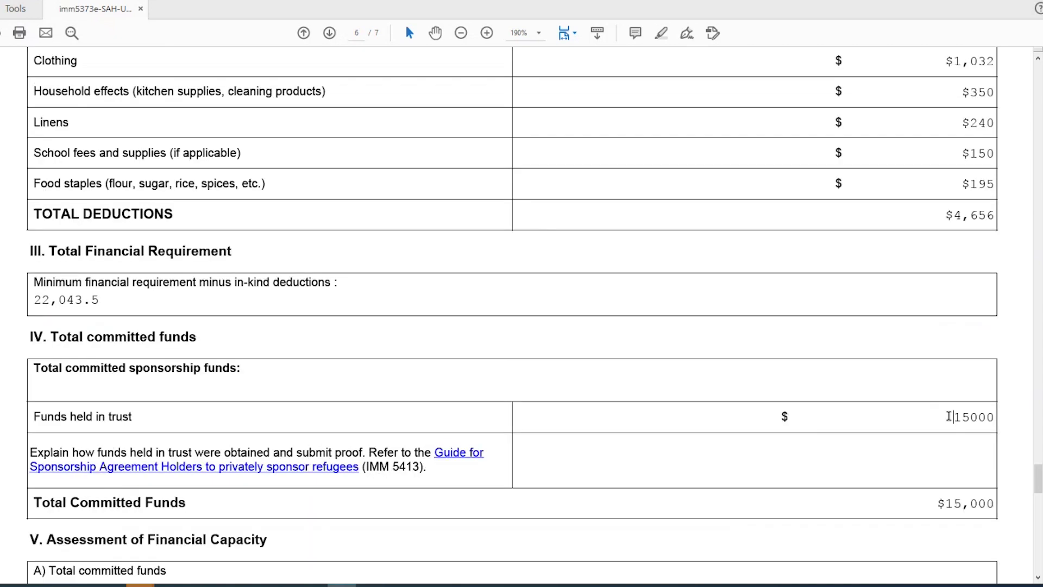
{"action": "key", "text": "BackSpace"}
{"action": "type", "text": "25000"}
{"action": "key", "text": "Tab"}
{"action": "scroll", "coordinate": [937, 322], "scroll_direction": "down", "scroll_amount": 5}
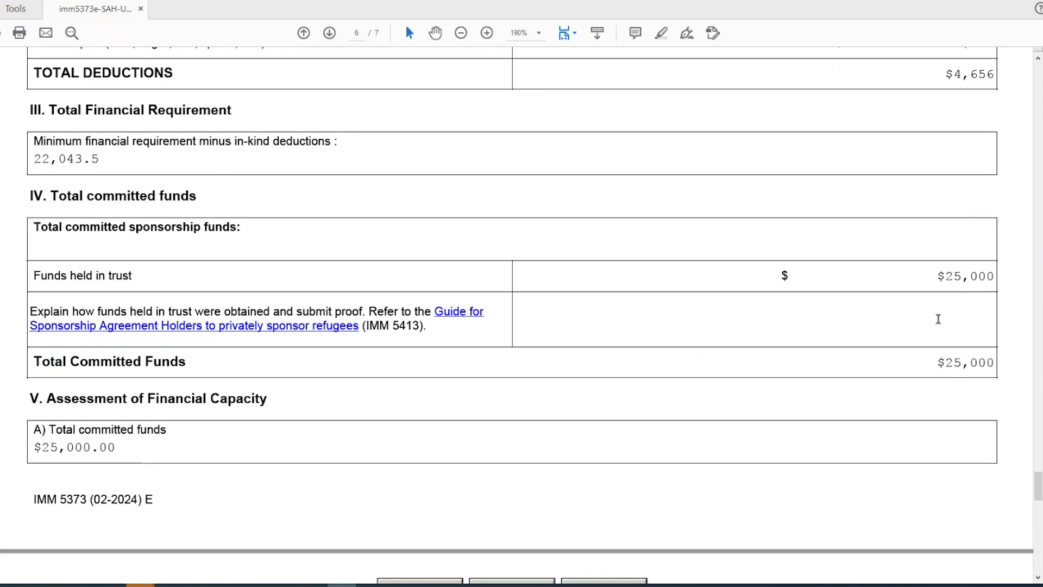
{"action": "scroll", "coordinate": [937, 320], "scroll_direction": "down", "scroll_amount": 5}
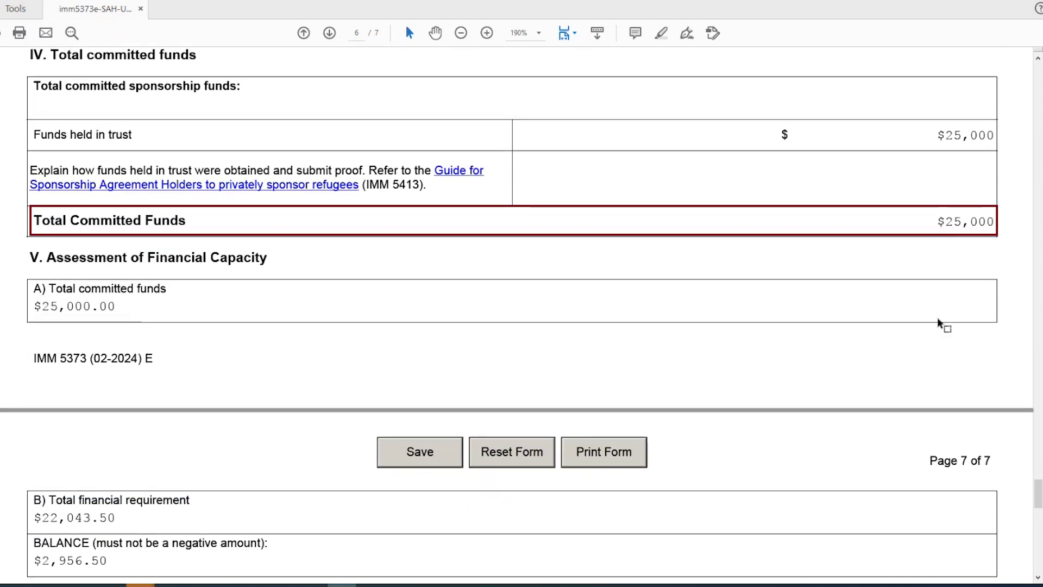
{"action": "scroll", "coordinate": [937, 321], "scroll_direction": "down", "scroll_amount": 5}
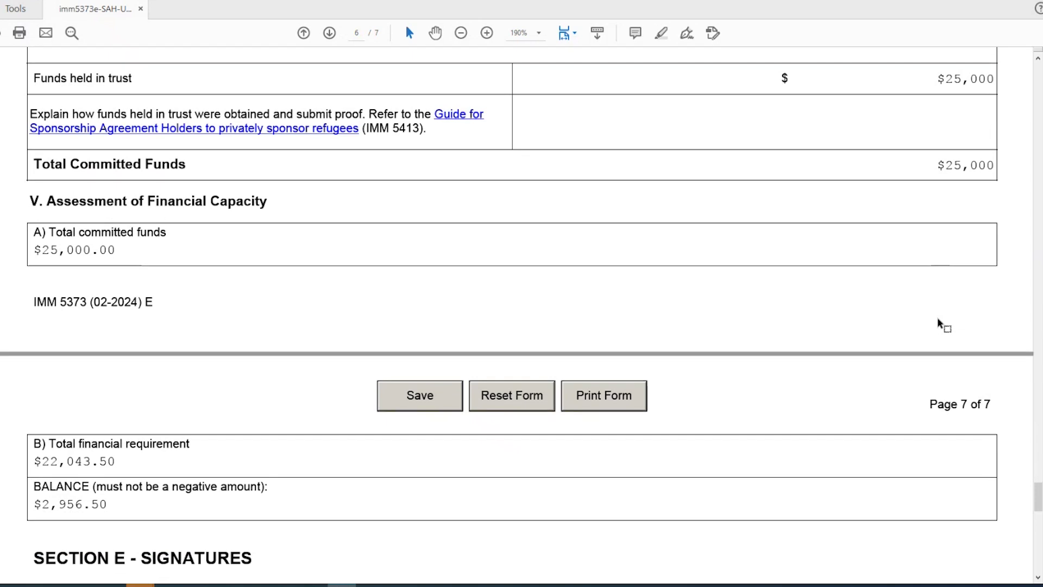
Examine Section E's signing statements, the signature and date fields for each sponsor, and the personal information notice.
{"action": "scroll", "coordinate": [937, 317], "scroll_direction": "down", "scroll_amount": 1}
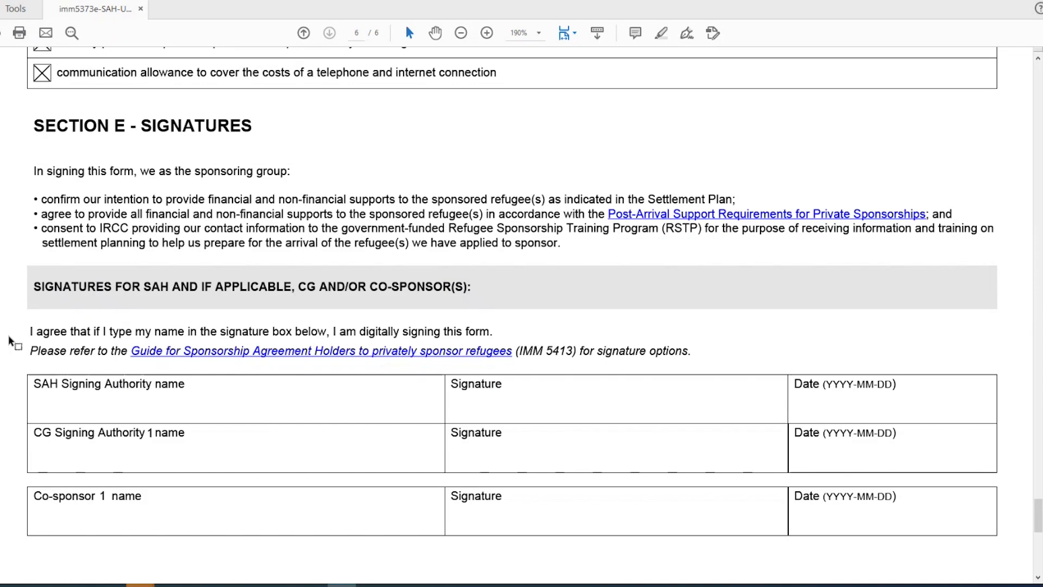
{"action": "scroll", "coordinate": [9, 341], "scroll_direction": "down", "scroll_amount": 1}
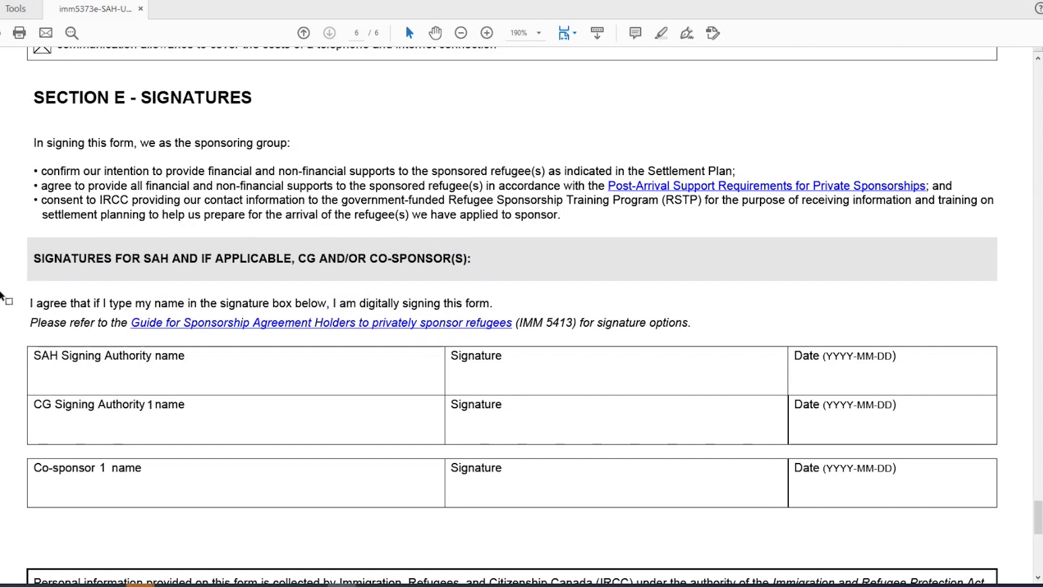
{"action": "scroll", "coordinate": [0, 296], "scroll_direction": "down", "scroll_amount": 3}
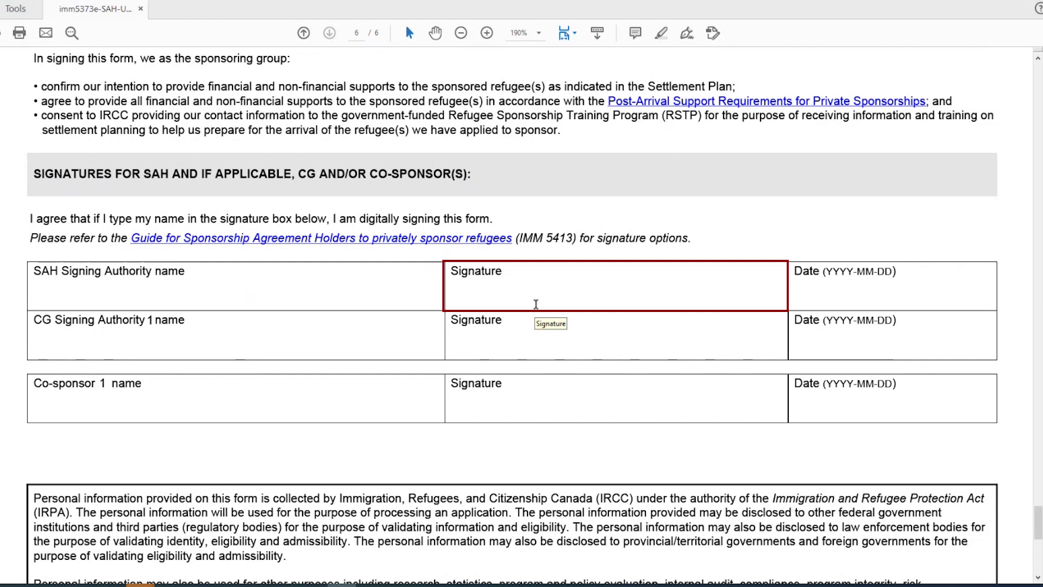
{"action": "key", "text": "Tab"}
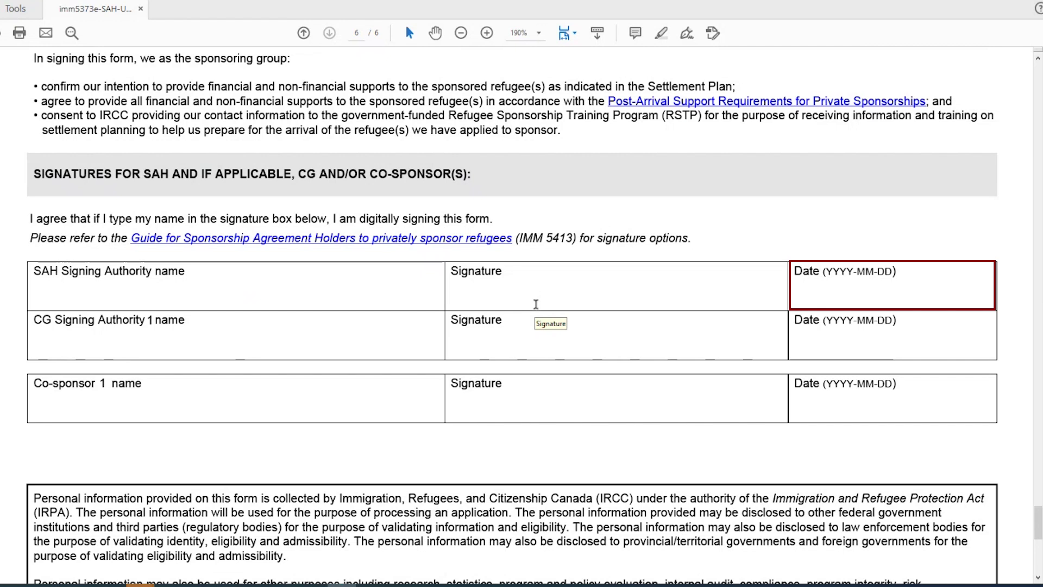
{"action": "key", "text": "Tab"}
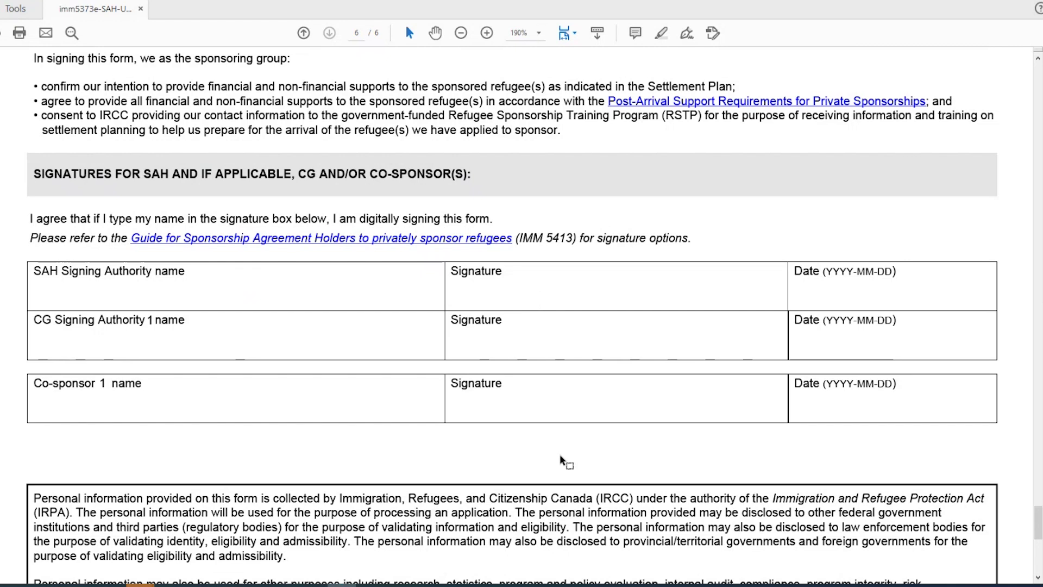
{"action": "scroll", "coordinate": [559, 456], "scroll_direction": "down", "scroll_amount": 3}
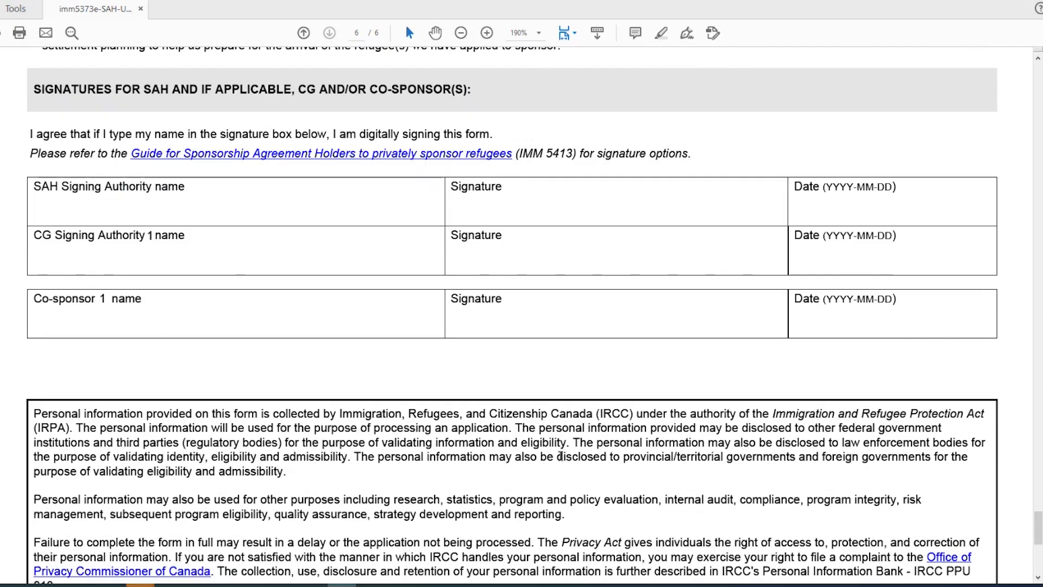
{"action": "scroll", "coordinate": [560, 455], "scroll_direction": "down", "scroll_amount": 2}
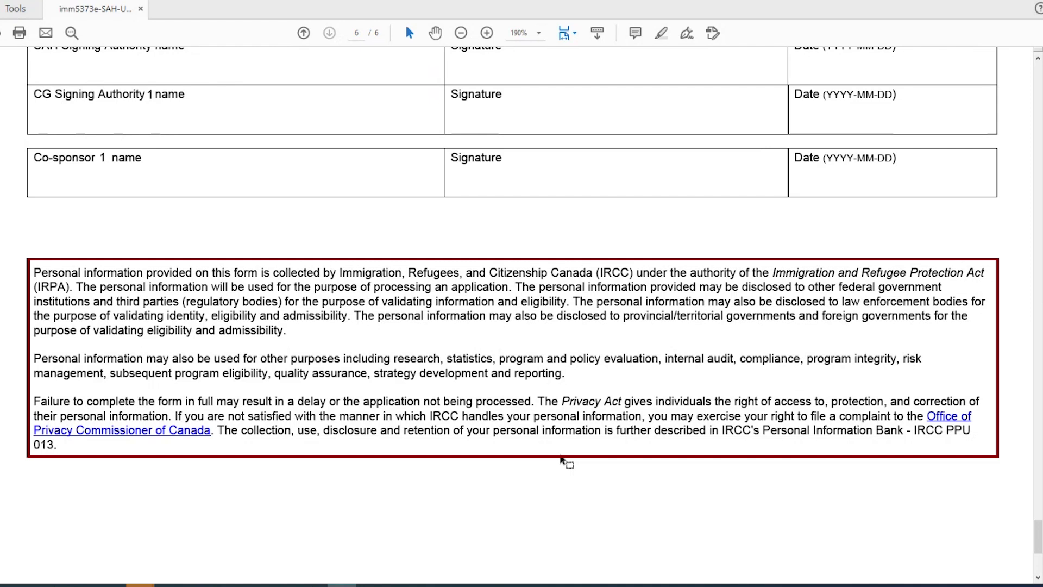
Return to the form's first page and open the print settings.
{"action": "key", "text": "Home"}
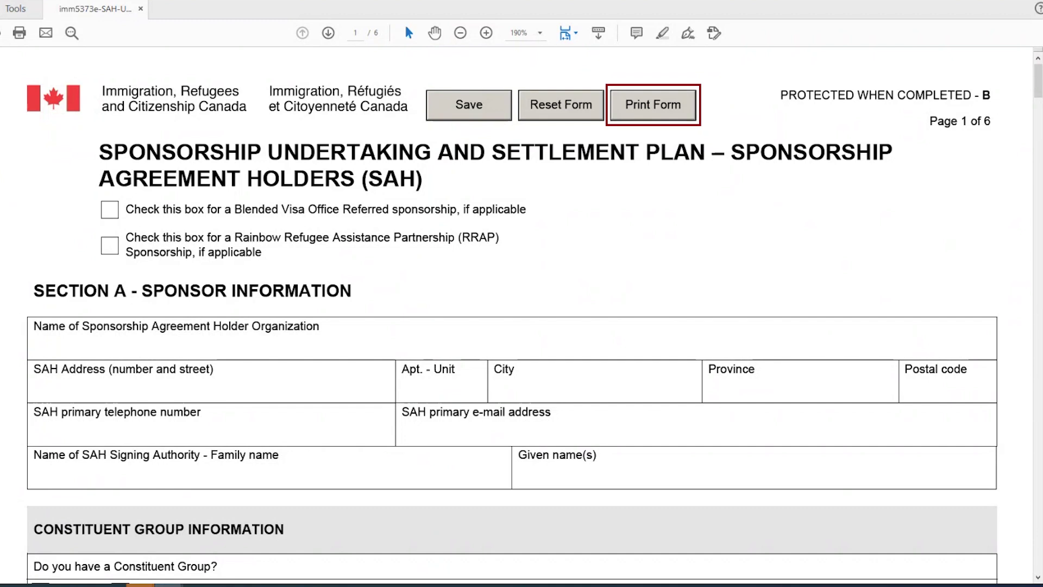
{"action": "key", "text": "ctrl+p"}
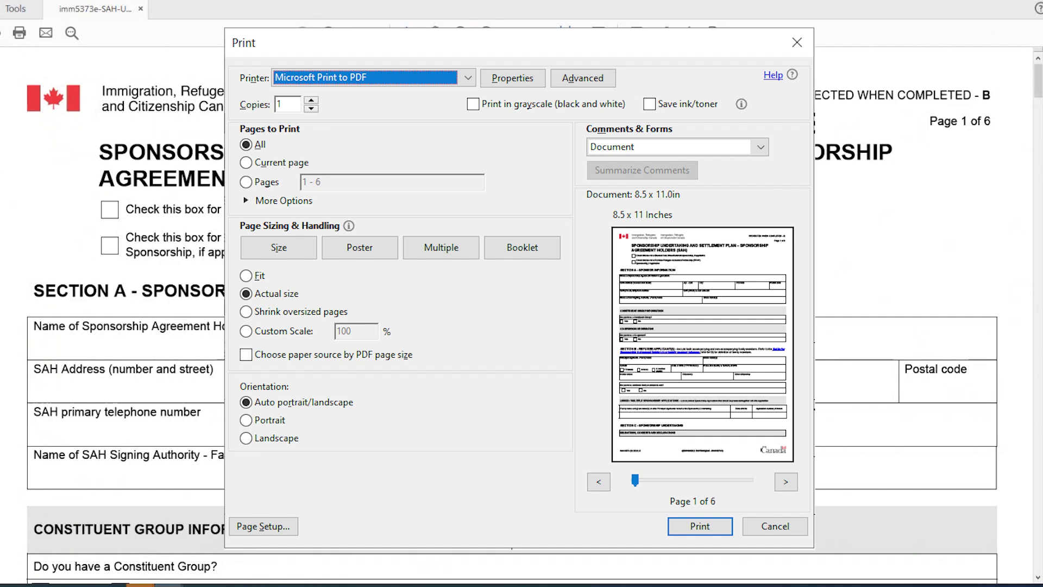